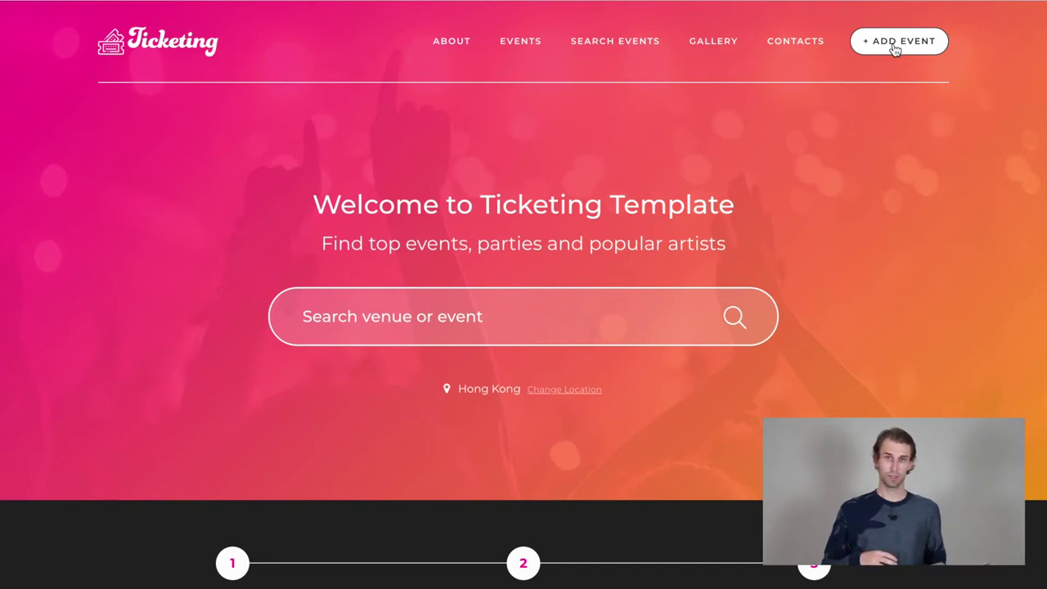
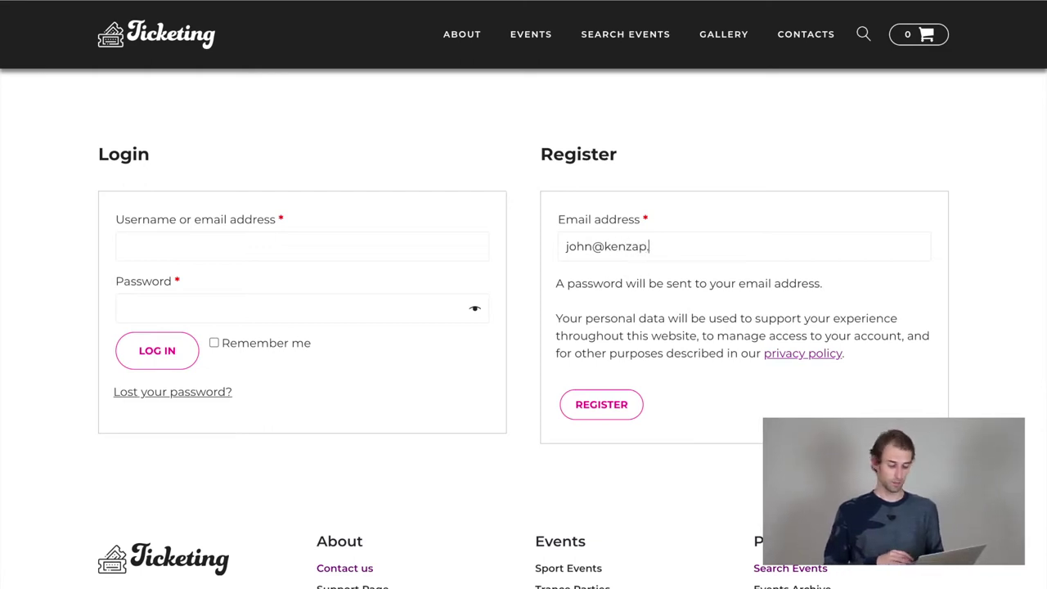
Step: Enter the account e-mail address in the Register form and submit the registration
left_click(615, 411)
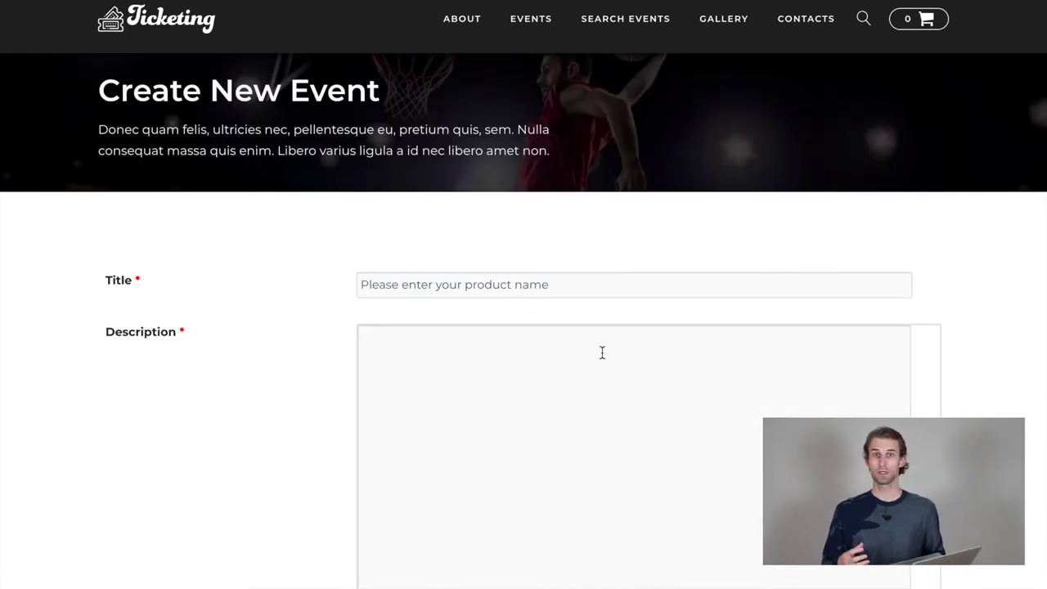
Step: Enter the event title 'Online Webinar to set up Events Management Platform', price 120, and upload an event image
scroll(602, 353, "down", 1)
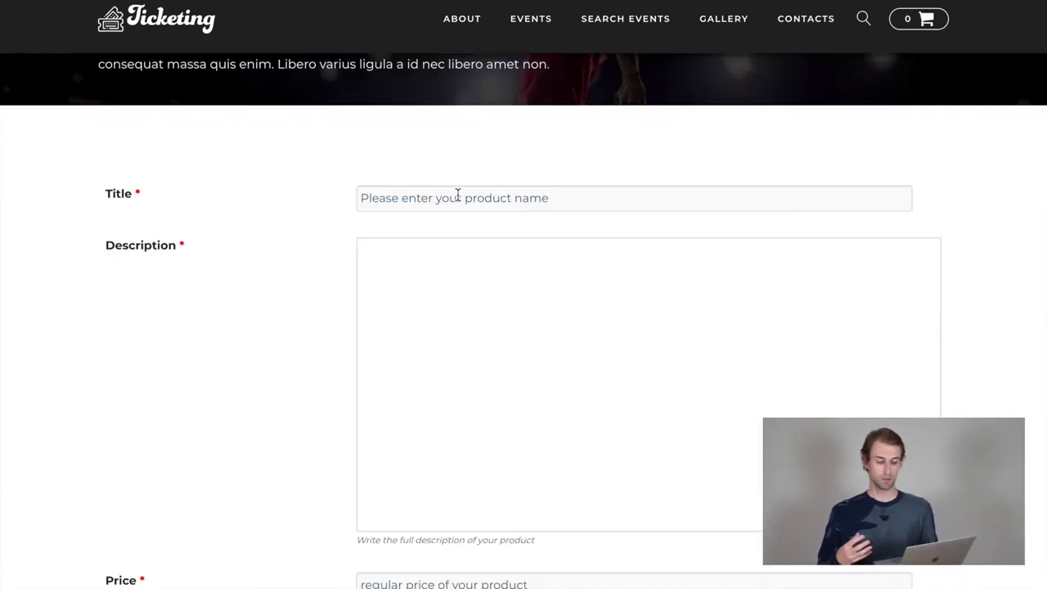
left_click(459, 198)
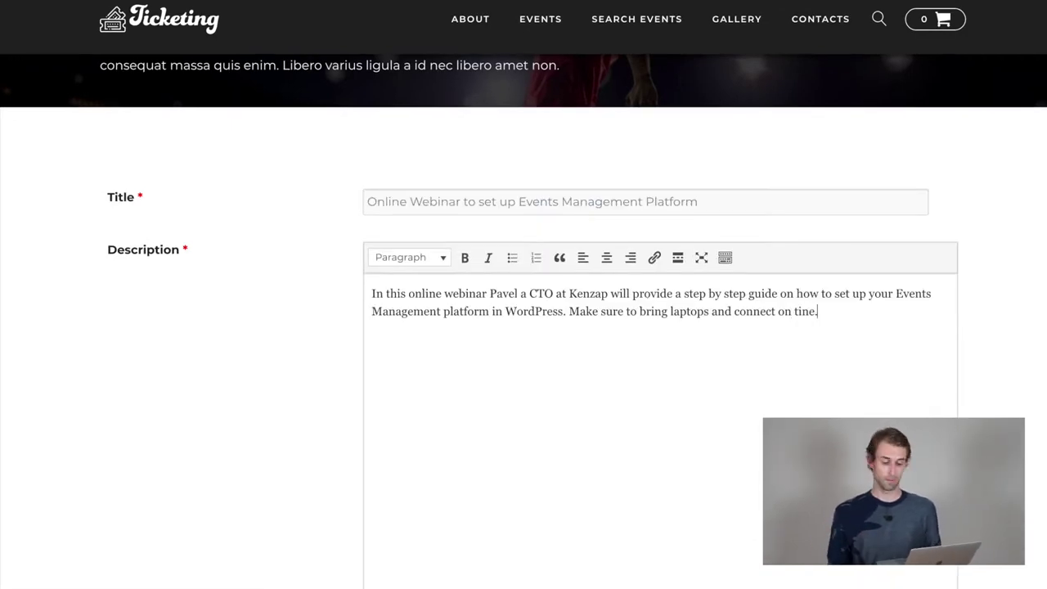
scroll(152, 358, "down", 5)
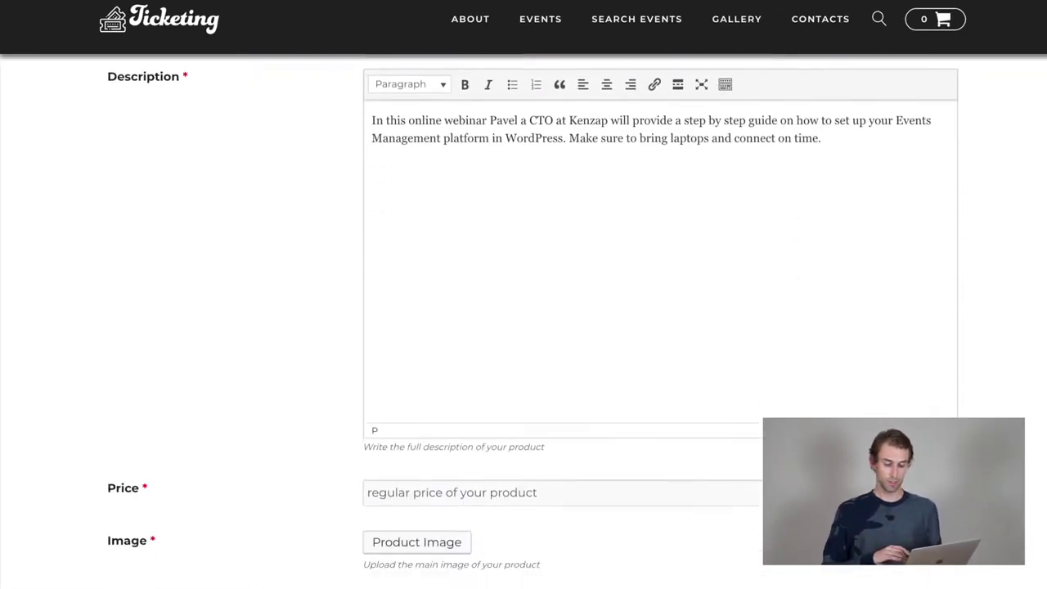
left_click(393, 287)
type("120")
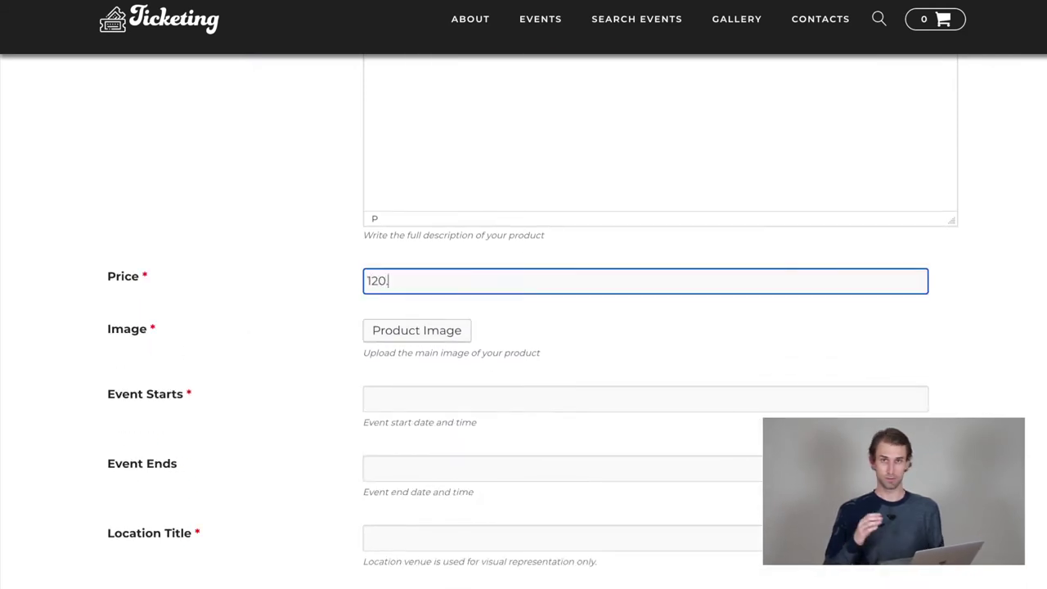
scroll(442, 278, "down", 1)
left_click(439, 280)
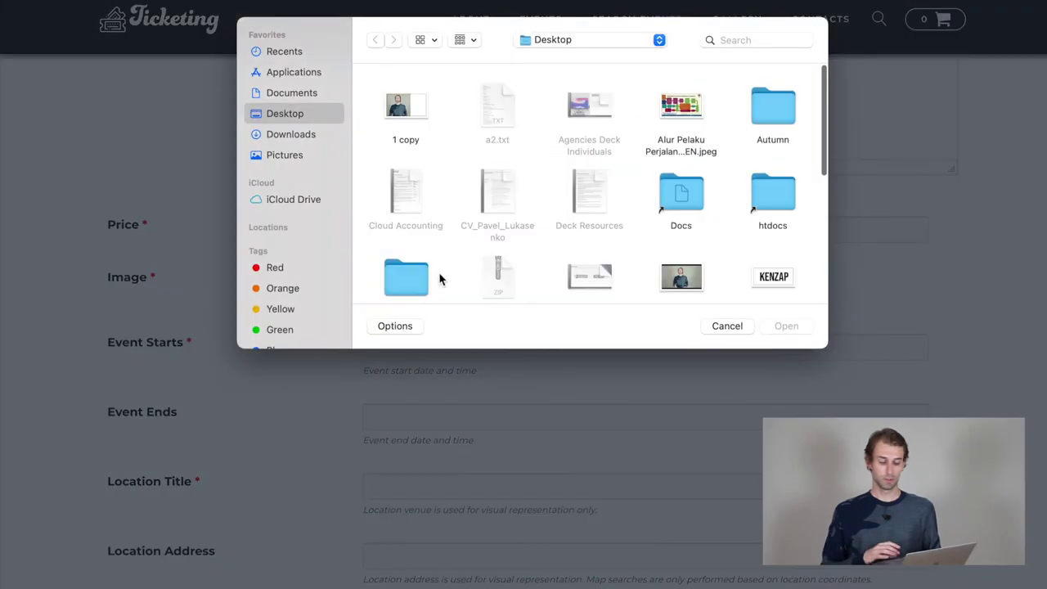
scroll(440, 280, "down", 2)
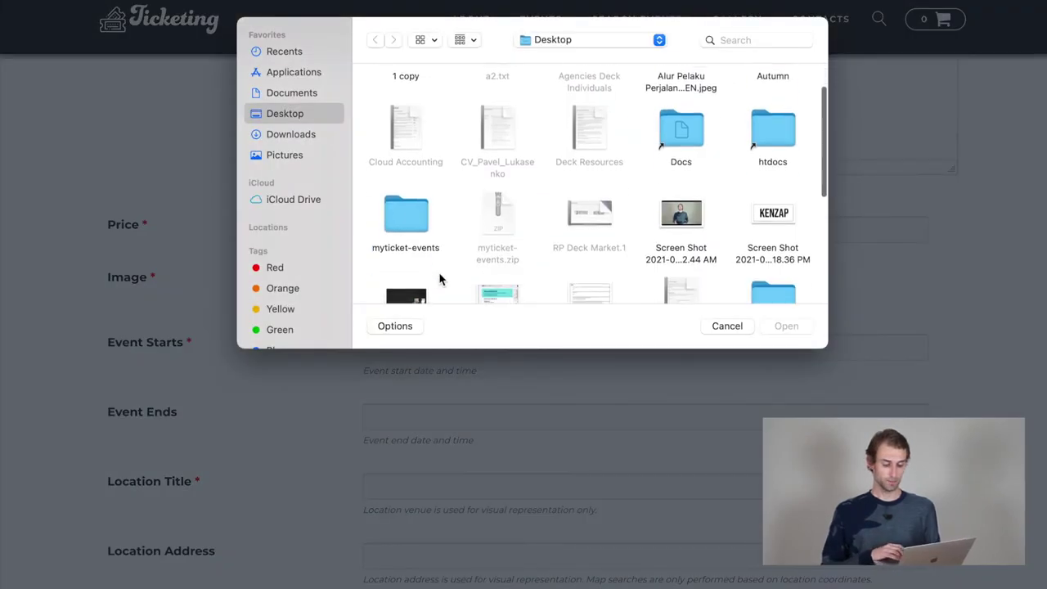
double_click(691, 242)
Step: Set the start to 01/11/2022 18:00, fill in the Kenzap Webinar location, and create the event
scroll(799, 333, "down", 1)
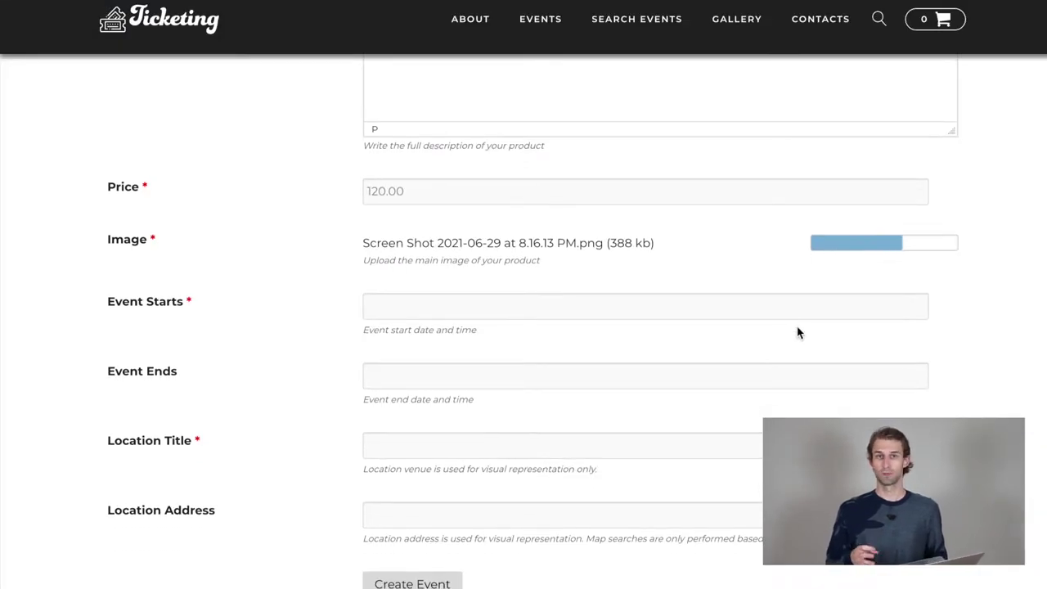
scroll(799, 333, "down", 1)
left_click(392, 276)
scroll(409, 393, "down", 6)
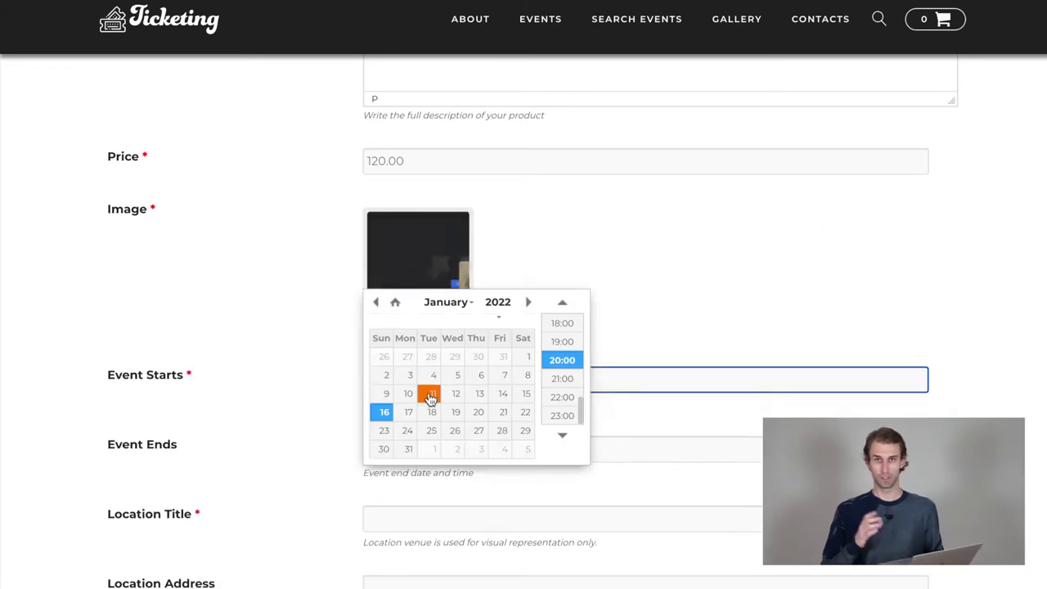
left_click(430, 396)
left_click(562, 323)
key("Tab")
key("Tab")
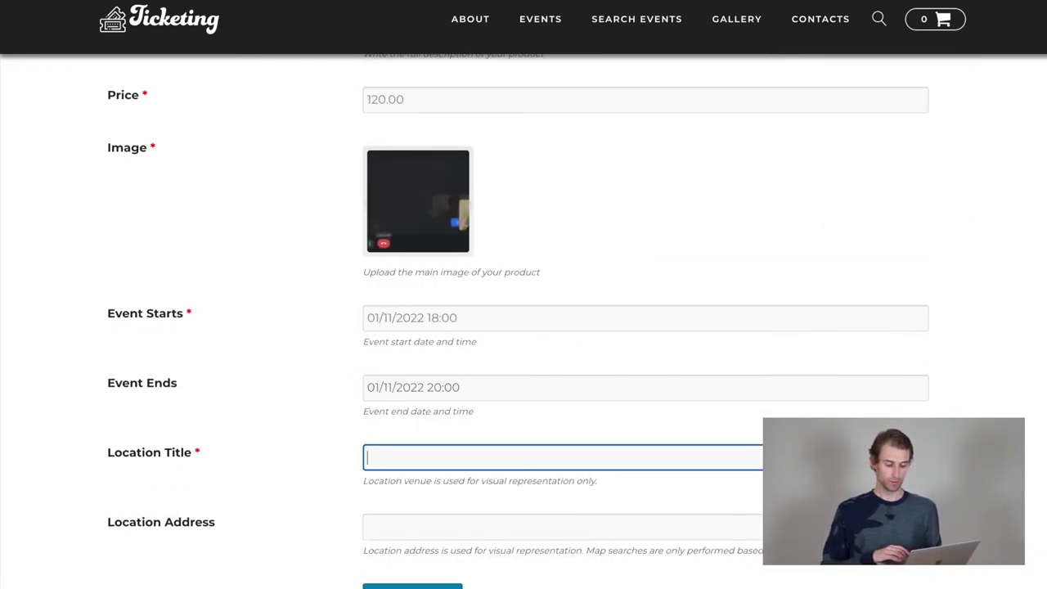
scroll(423, 427, "down", 2)
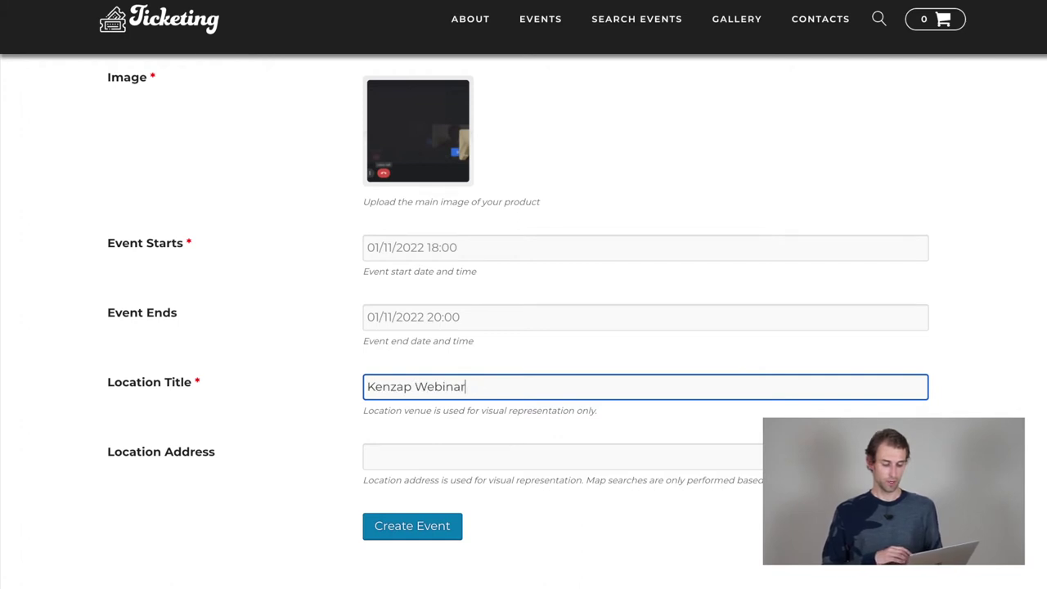
scroll(524, 327, "down", 3)
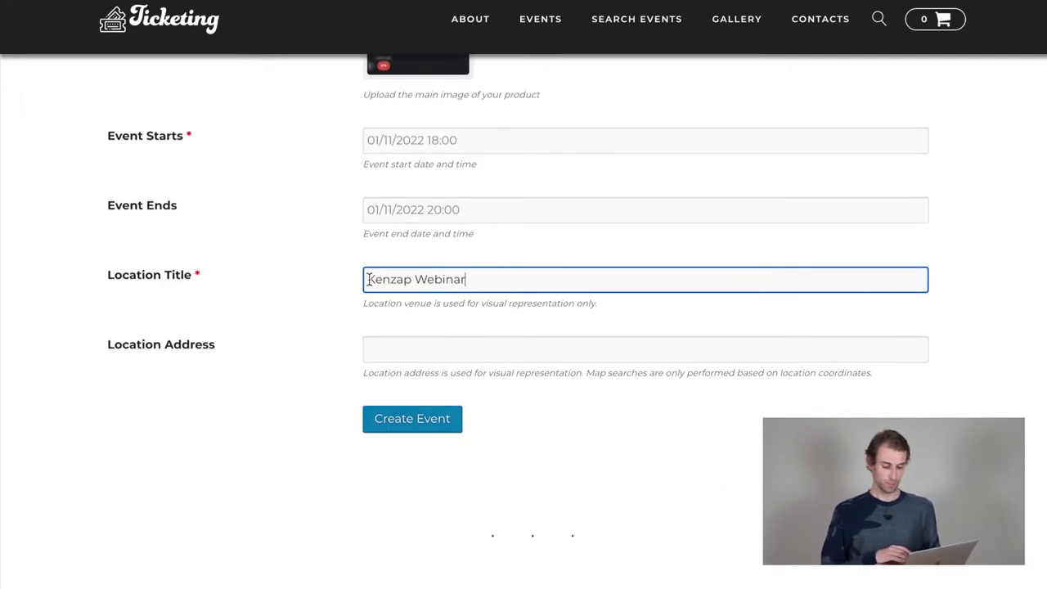
left_click(384, 349)
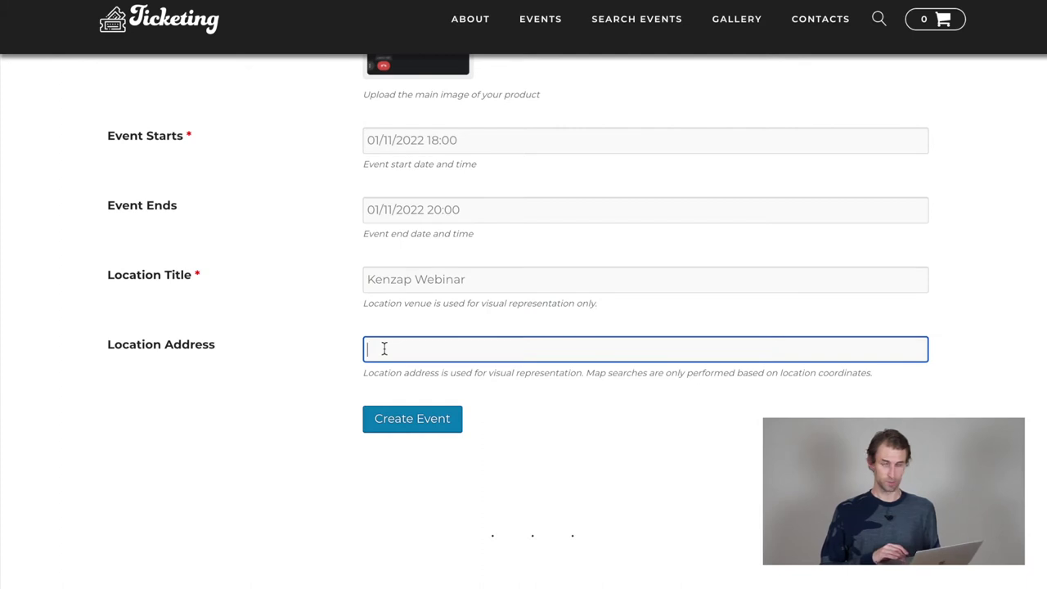
left_click(400, 435)
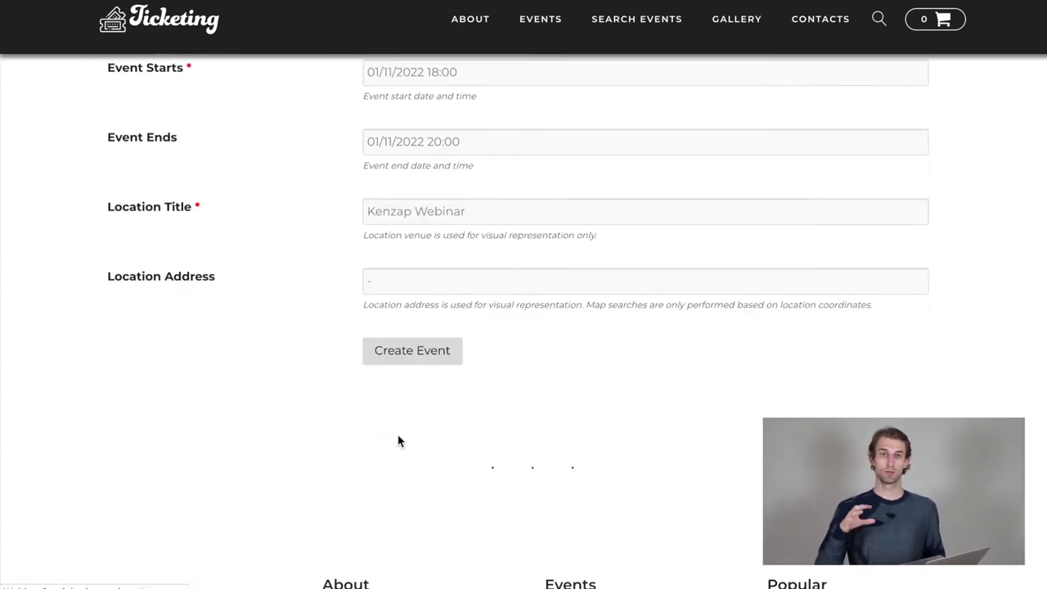
Step: Go to the home page and click the NOV 2022, APR 2022, then JAN 2022 Coming Soon cards
left_click(194, 26)
scroll(270, 245, "down", 8)
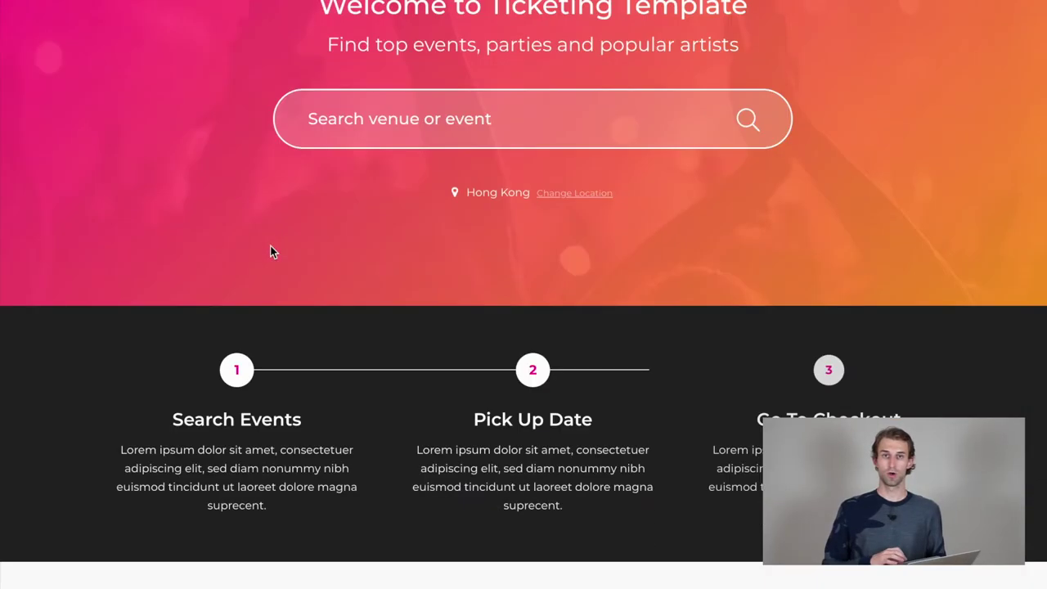
scroll(270, 250, "down", 1)
left_click(673, 236)
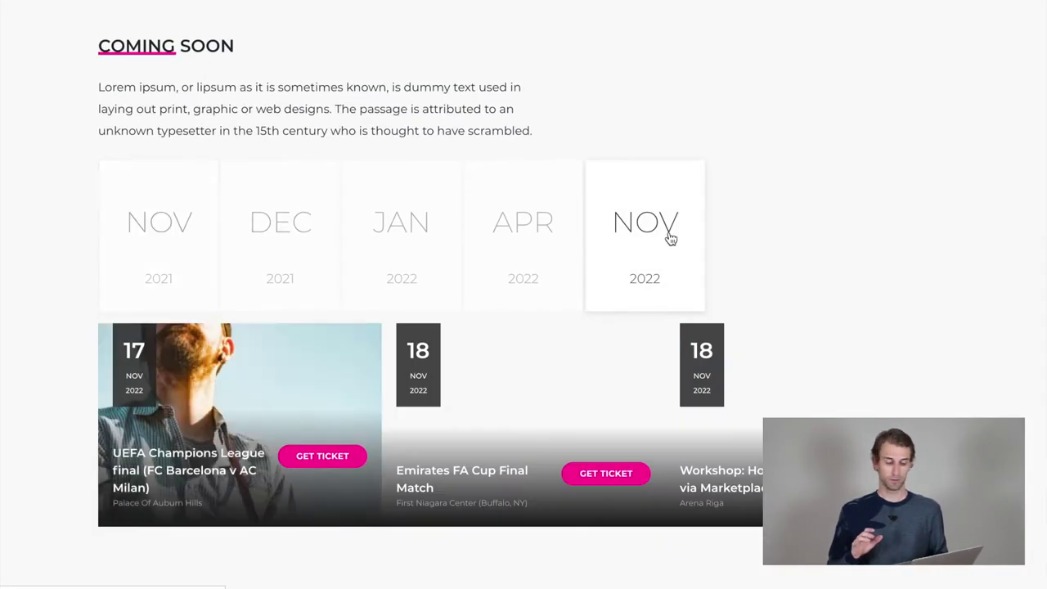
left_click(541, 241)
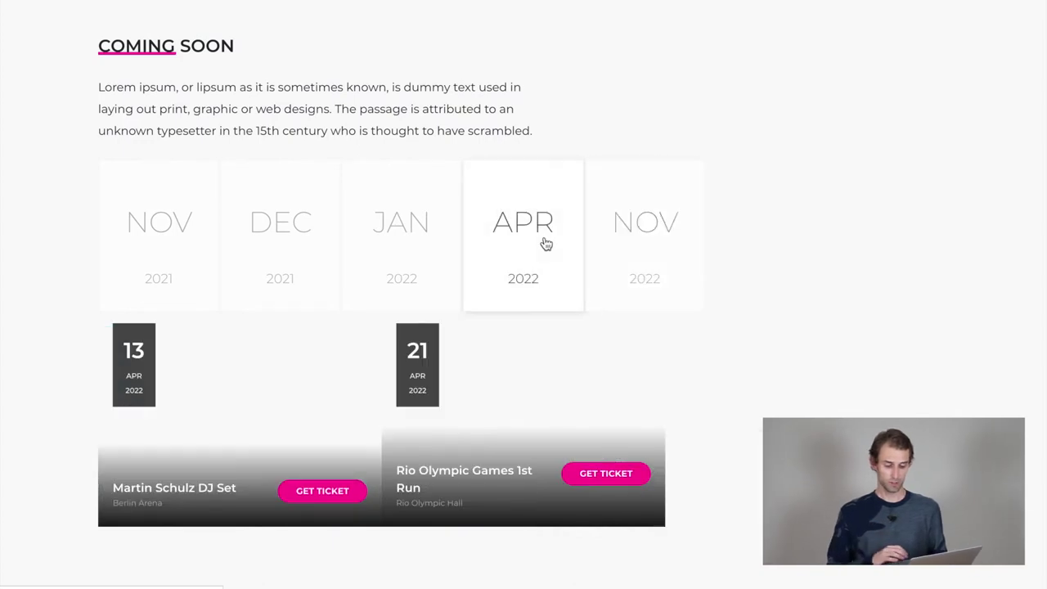
left_click(428, 244)
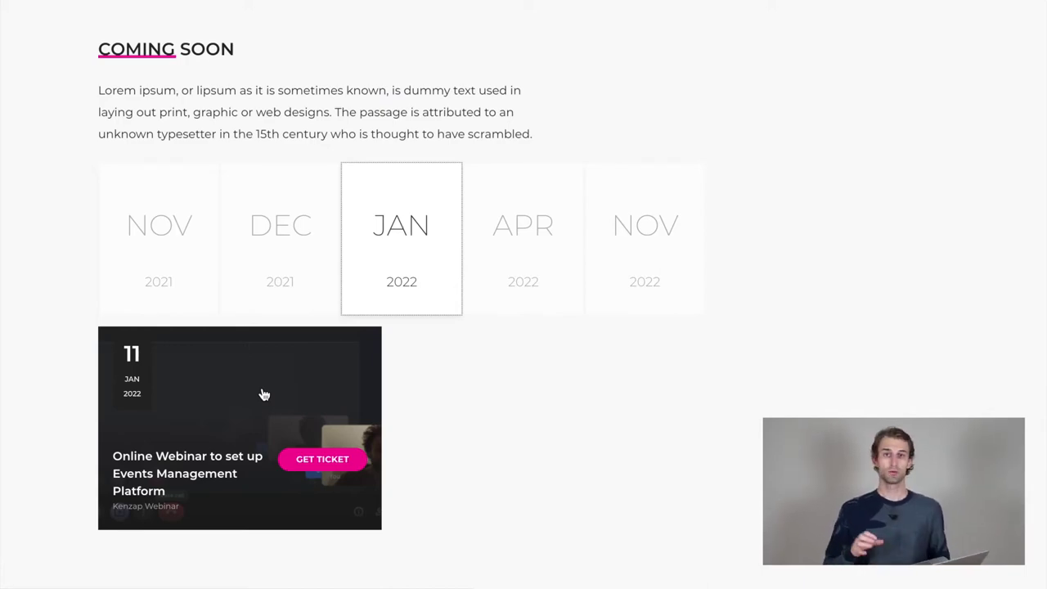
scroll(264, 396, "up", 15)
Step: Search the site for 'webinar' and scroll through the single January 11, 2022 result
left_click(409, 290)
type("we")
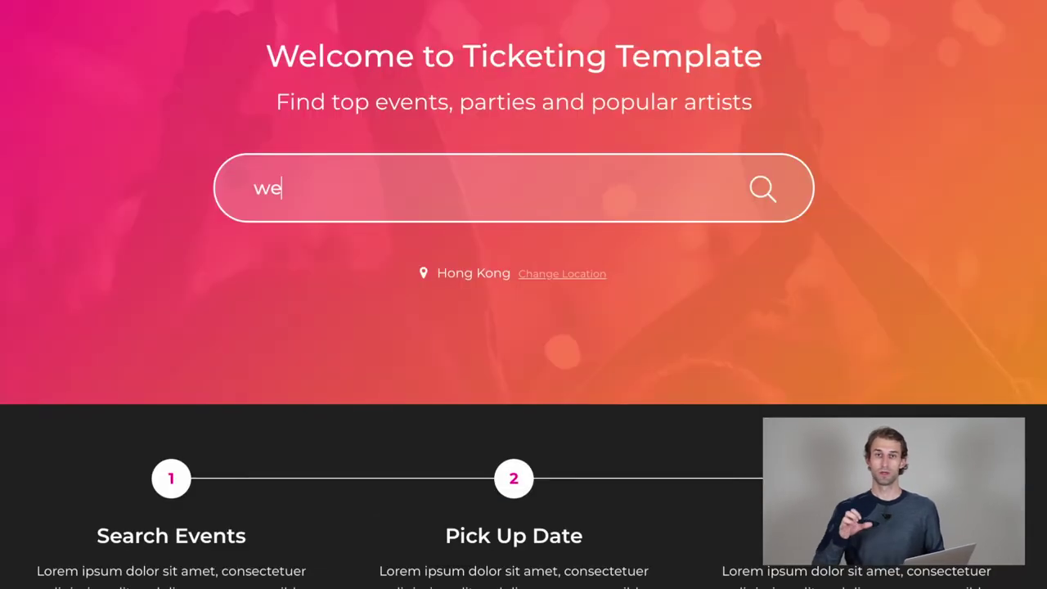
type("binar")
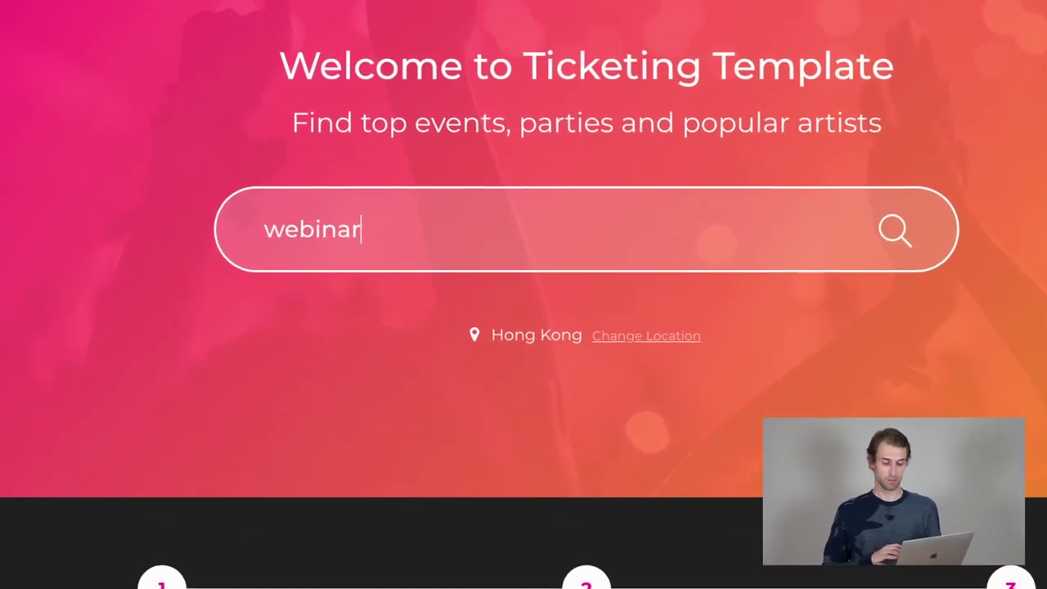
key("Return")
scroll(524, 327, "down", 2)
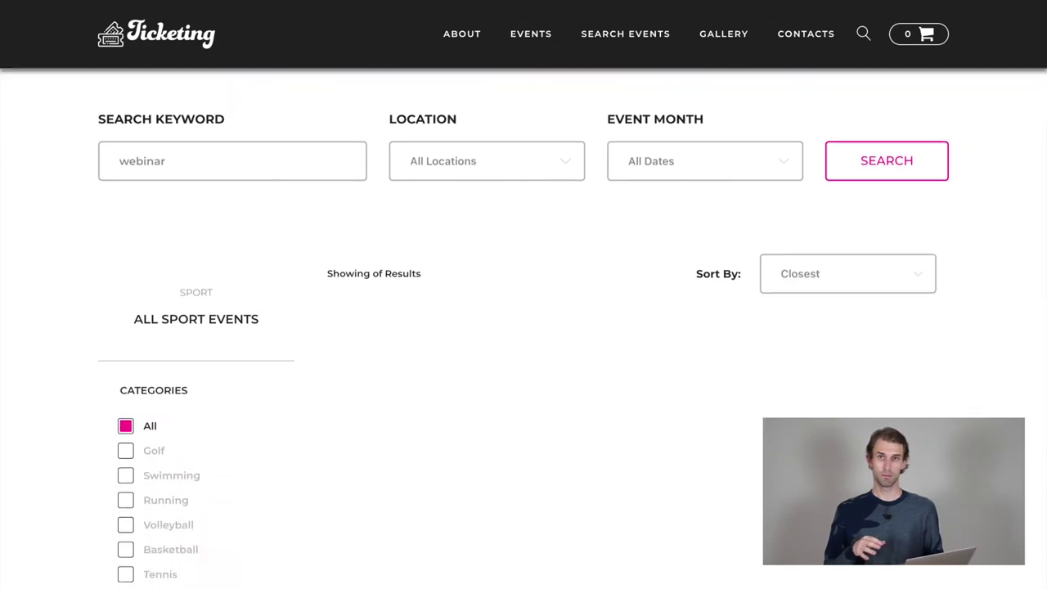
scroll(190, 101, "down", 2)
scroll(191, 100, "up", 2)
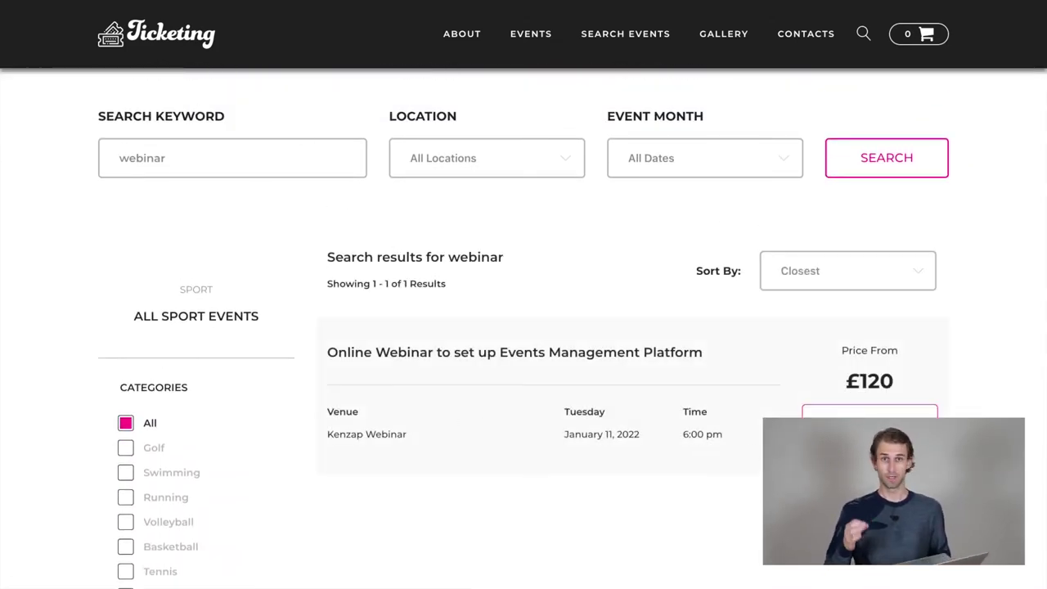
scroll(636, 438, "down", 1)
scroll(523, 328, "up", 3)
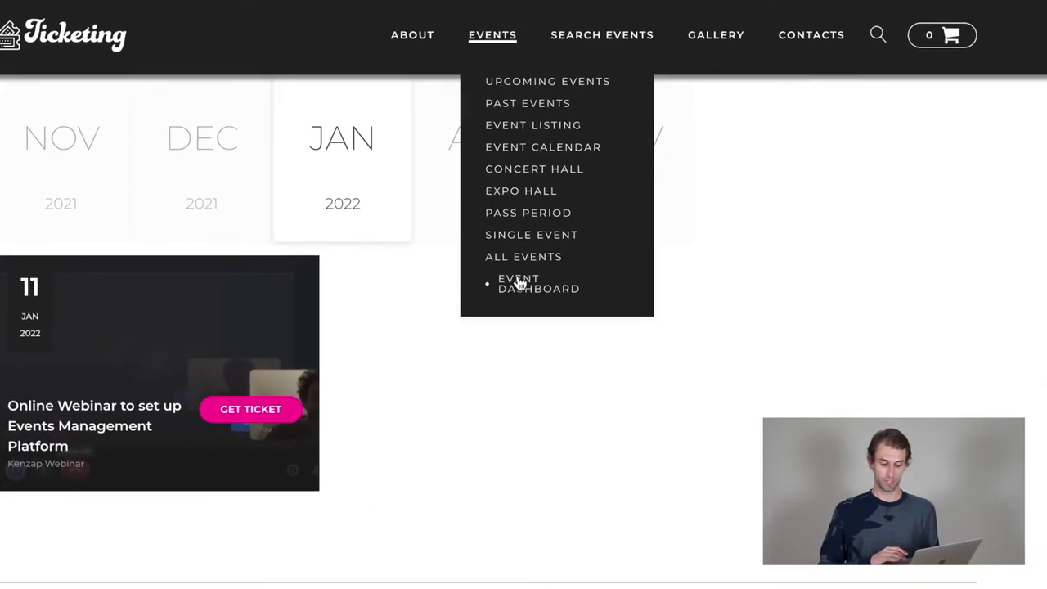
Step: Open the webinar from the events dashboard in Modify Event and review its title, description and 120.00 price
left_click(528, 276)
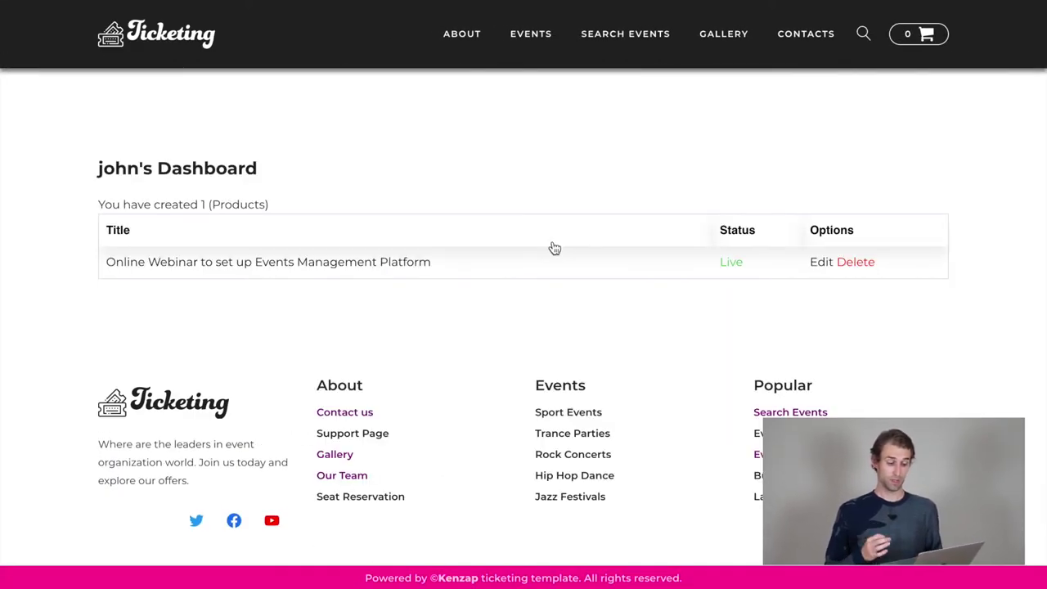
left_click(823, 268)
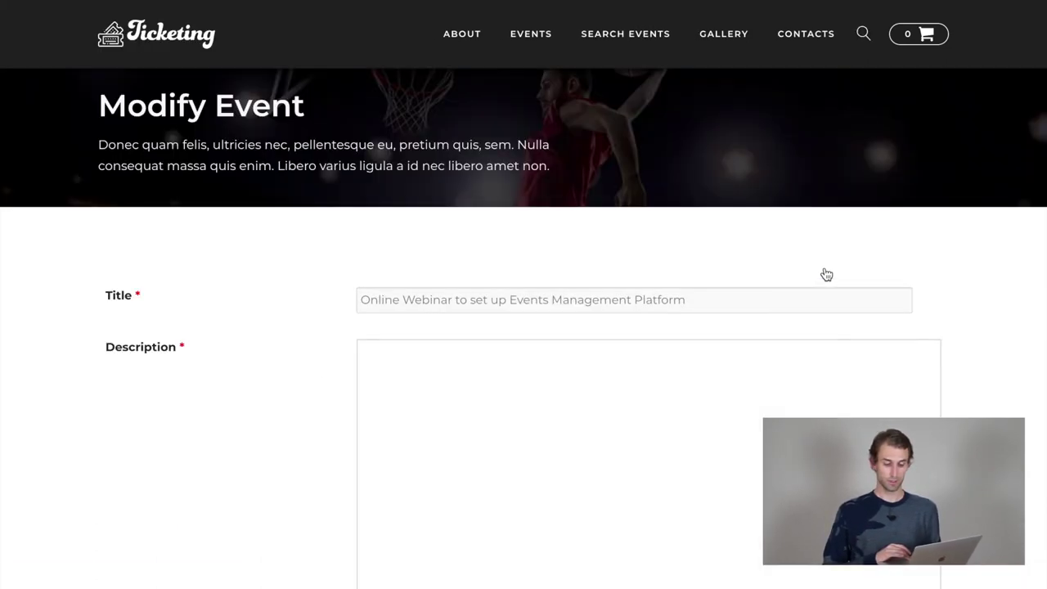
scroll(827, 274, "down", 2)
scroll(827, 274, "down", 1)
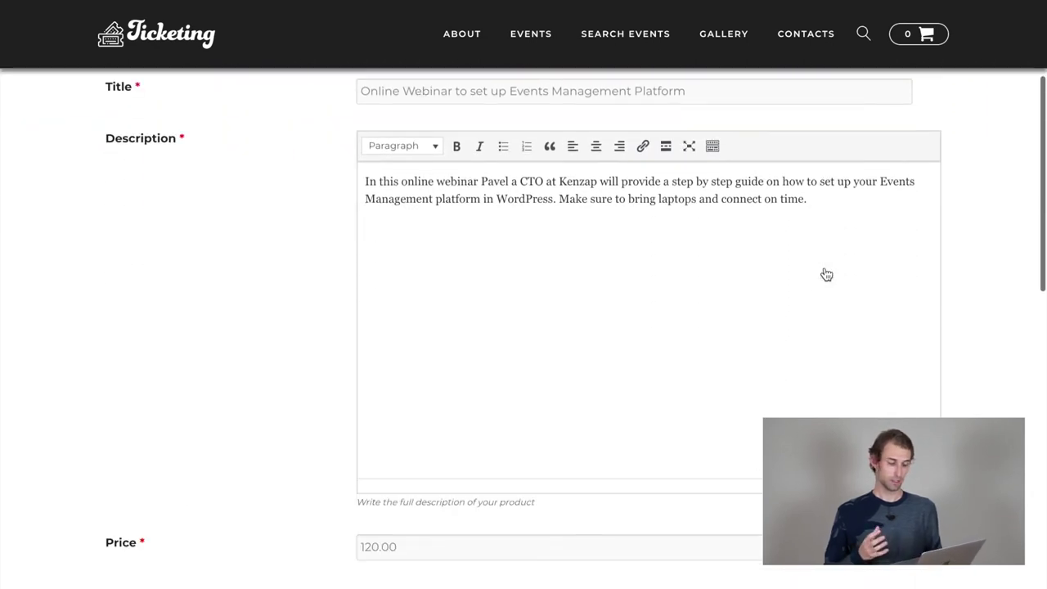
scroll(831, 196, "up", 3)
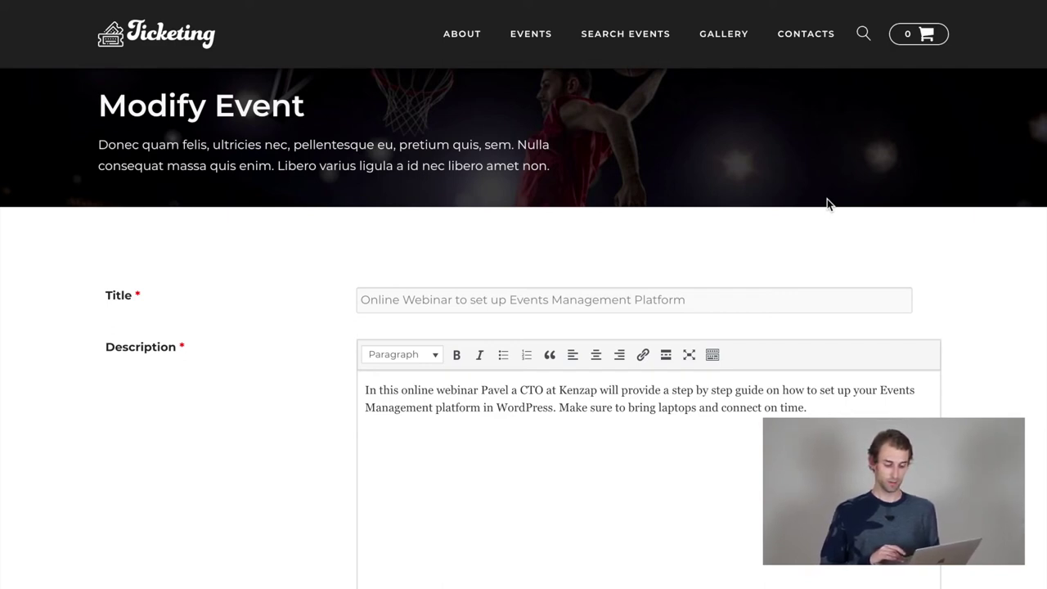
mouse_move(524, 37)
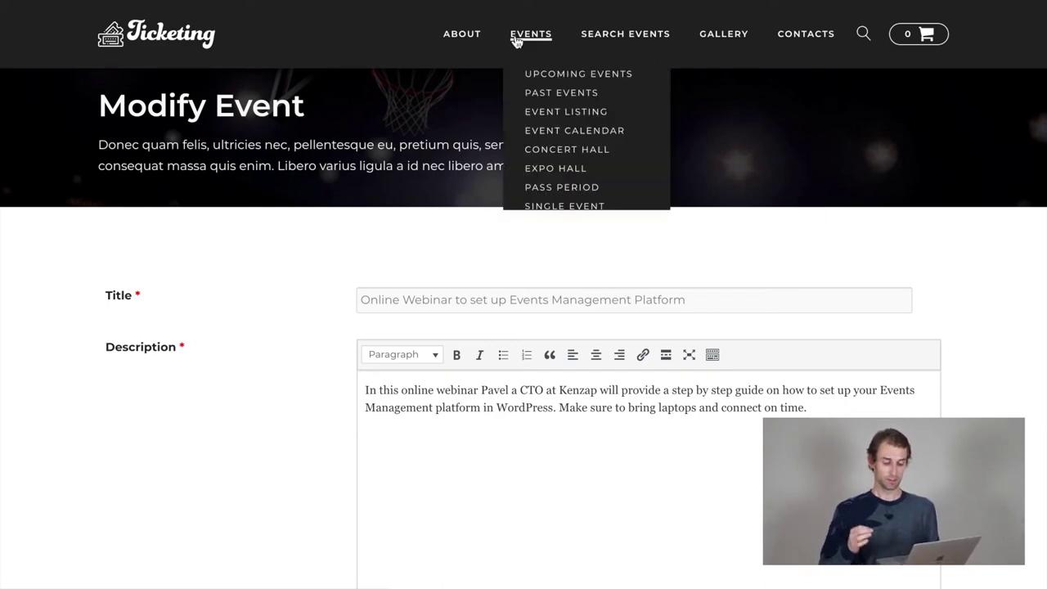
Step: Filter the Event Calendar to the Kenzap Webinar location and open the Jan 11 webinar's ticket page
left_click(559, 133)
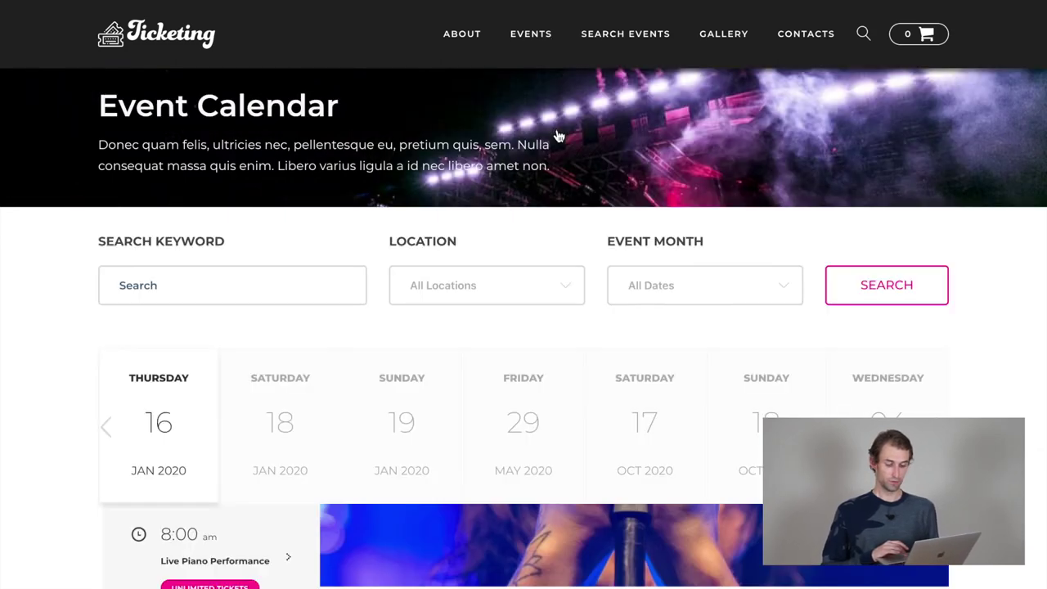
scroll(591, 246, "down", 1)
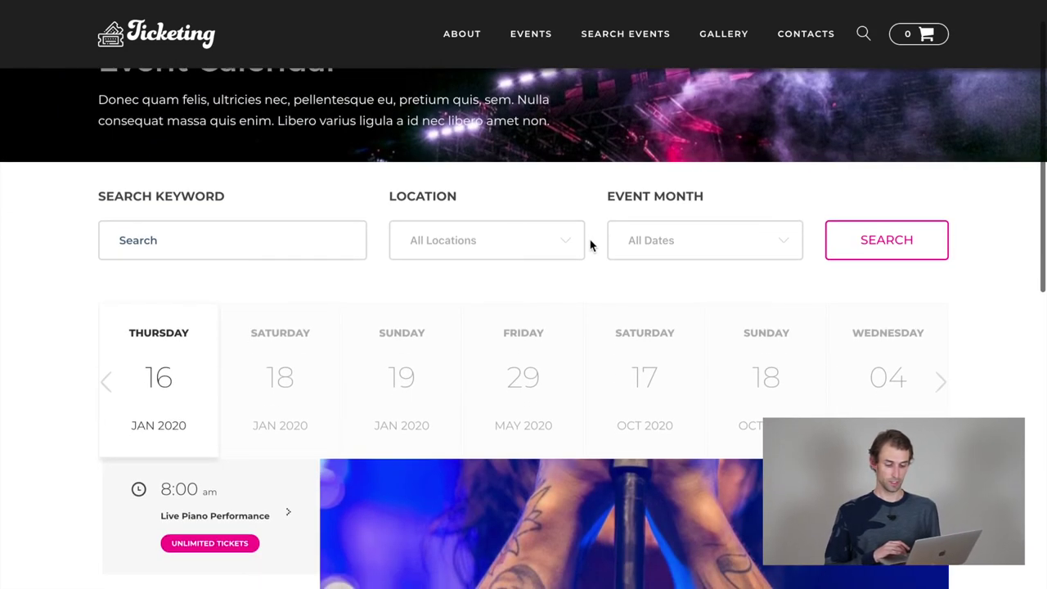
left_click(466, 237)
left_click(476, 336)
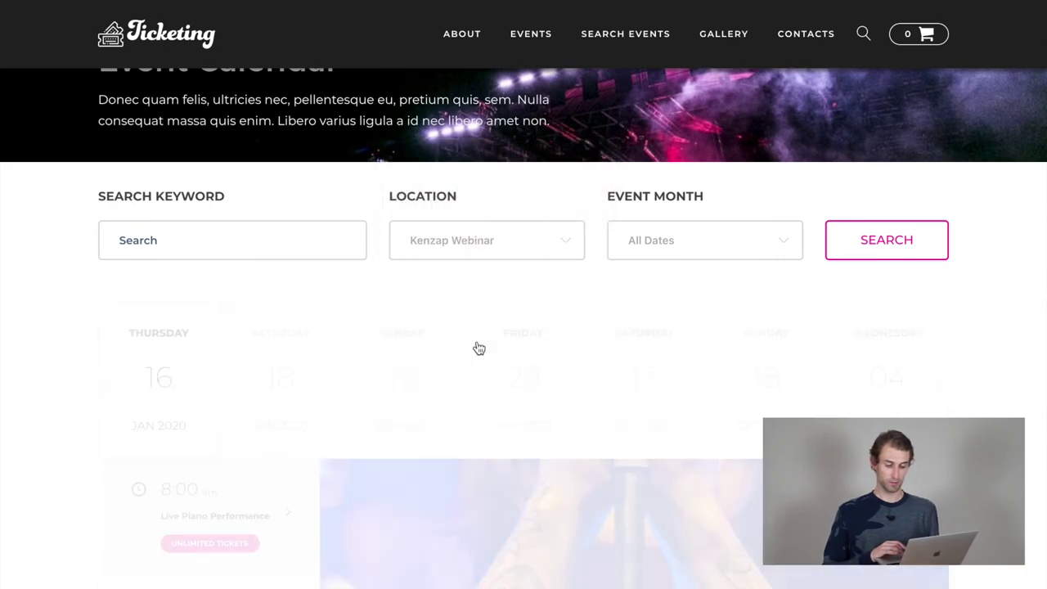
scroll(477, 347, "down", 2)
scroll(477, 340, "down", 3)
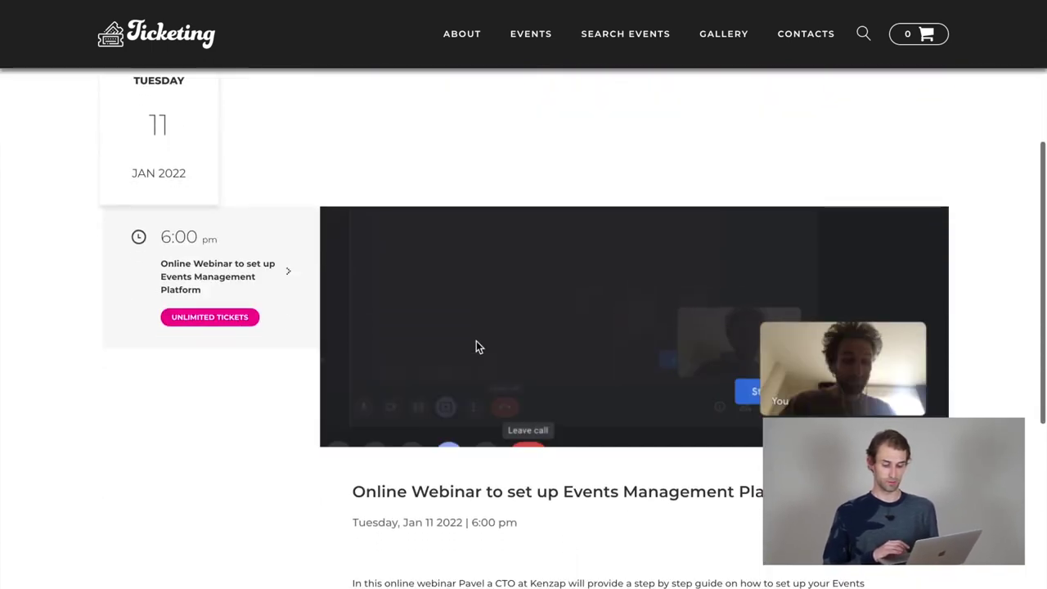
scroll(476, 341, "down", 2)
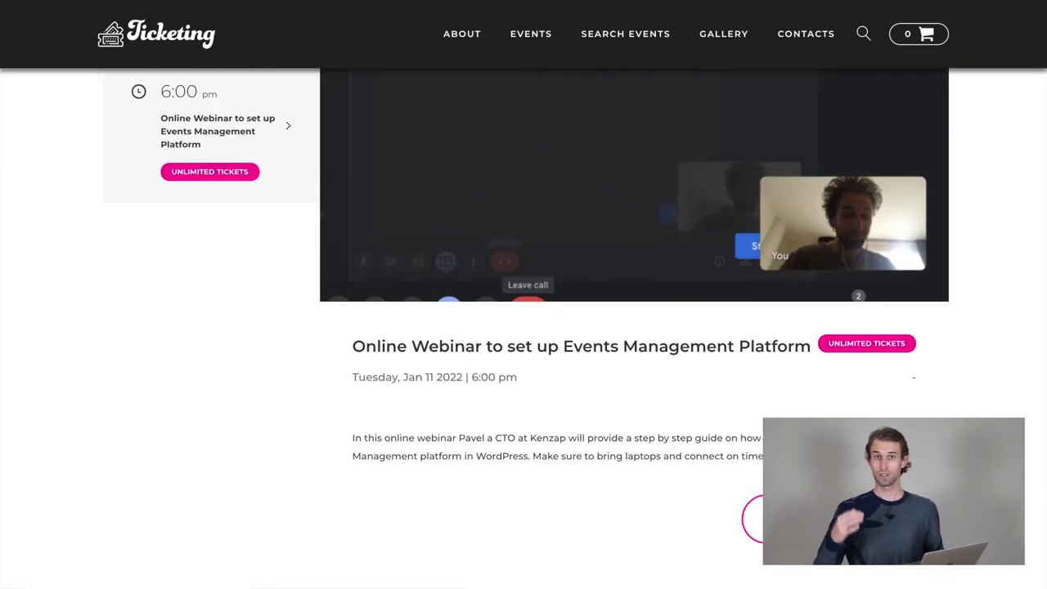
left_click(751, 524)
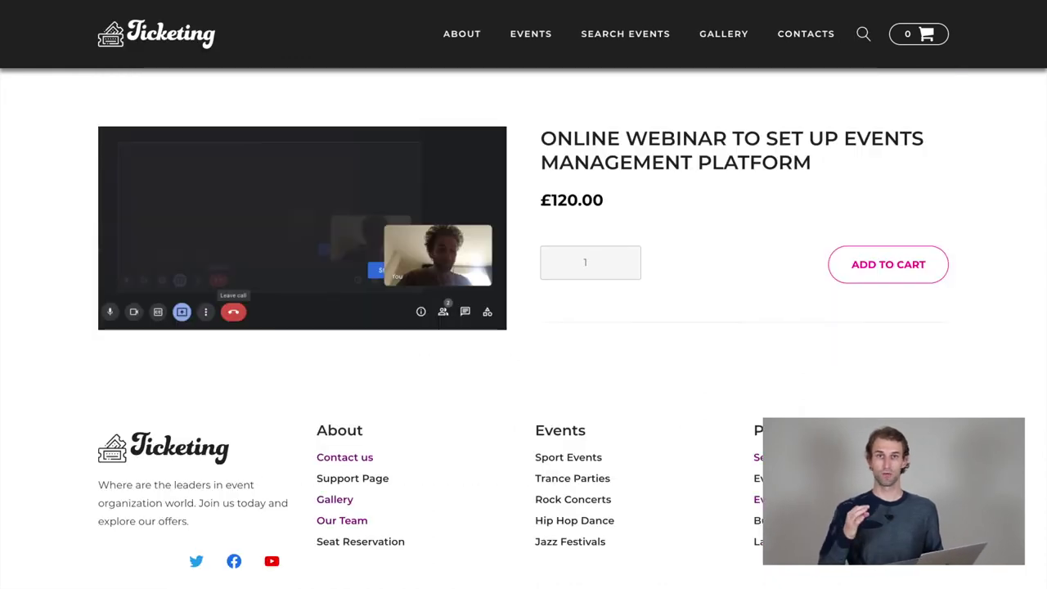
Step: Add one £120.00 webinar ticket to the cart, enter the ticket holder's name and e-mail, and download the ticket PDF
left_click(879, 278)
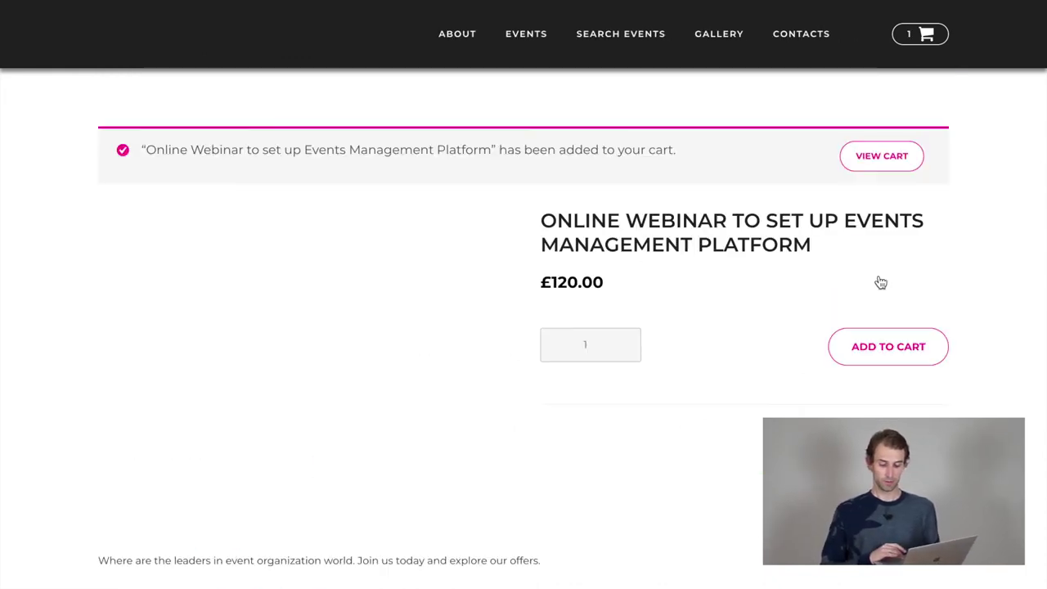
left_click(881, 163)
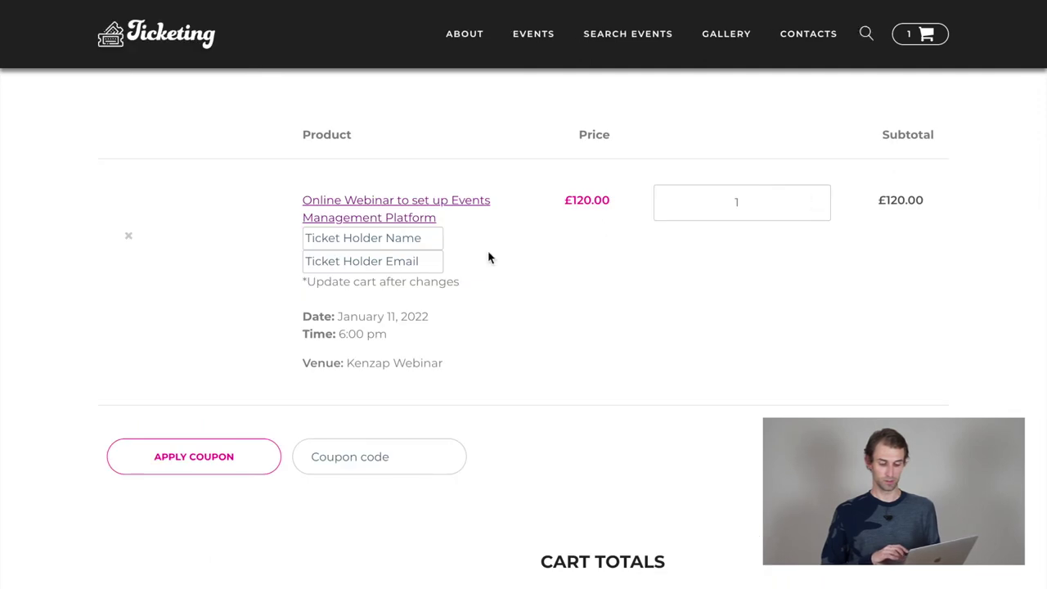
left_click(344, 238)
key("Tab")
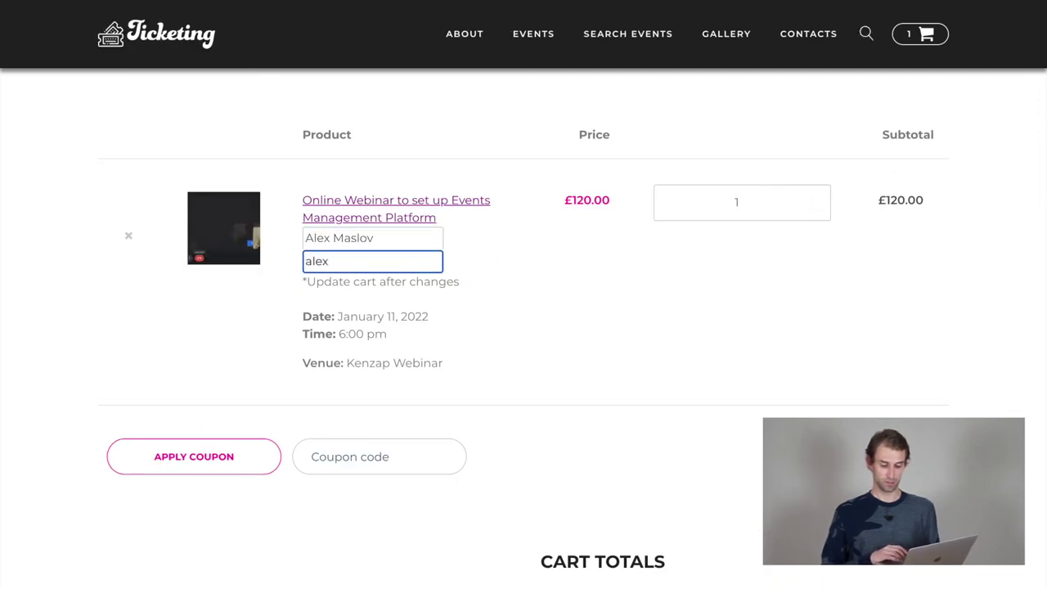
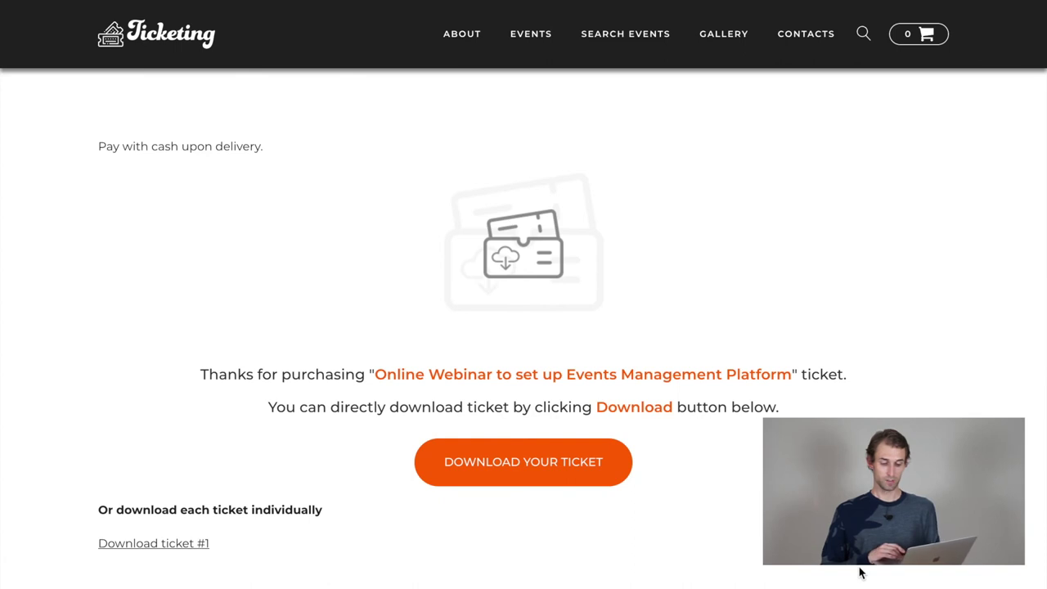
scroll(859, 573, "down", 2)
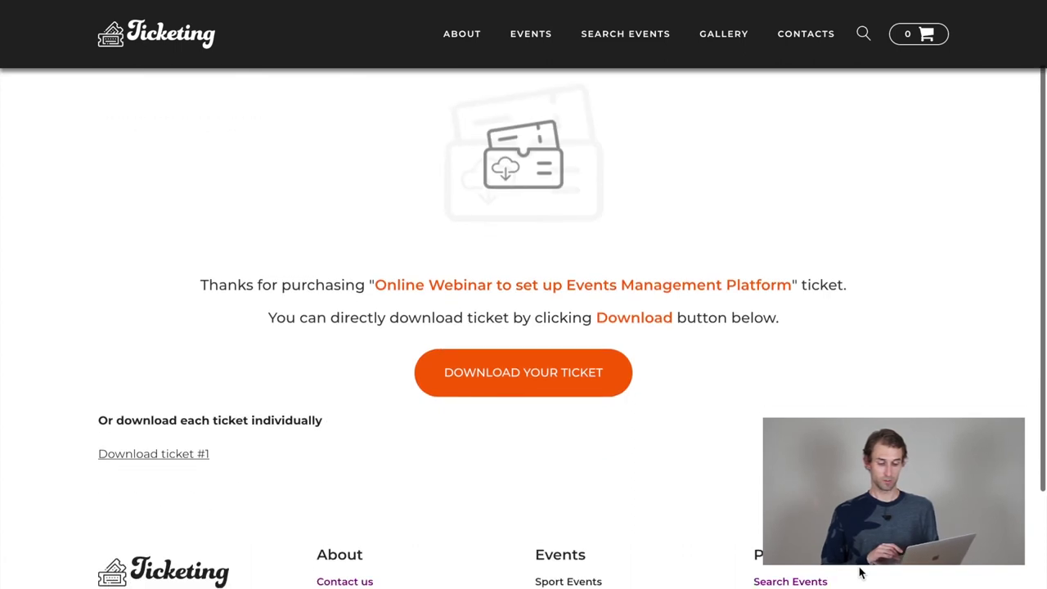
left_click(537, 379)
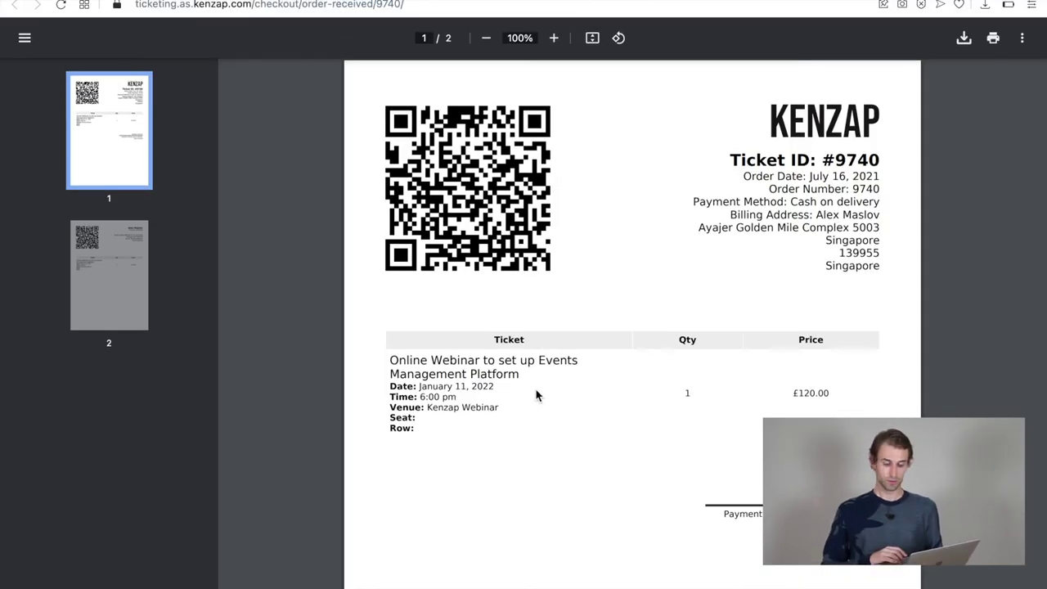
Step: Scroll the ticket PDF from the order receipt on page 1 to the QR ticket on page 2
scroll(537, 395, "down", 5)
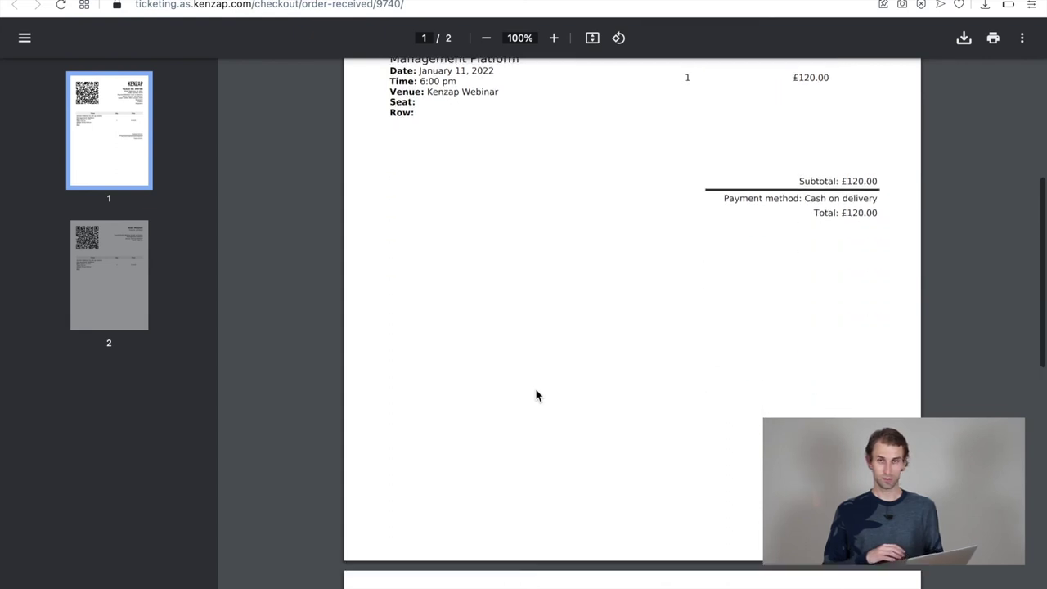
scroll(537, 395, "down", 3)
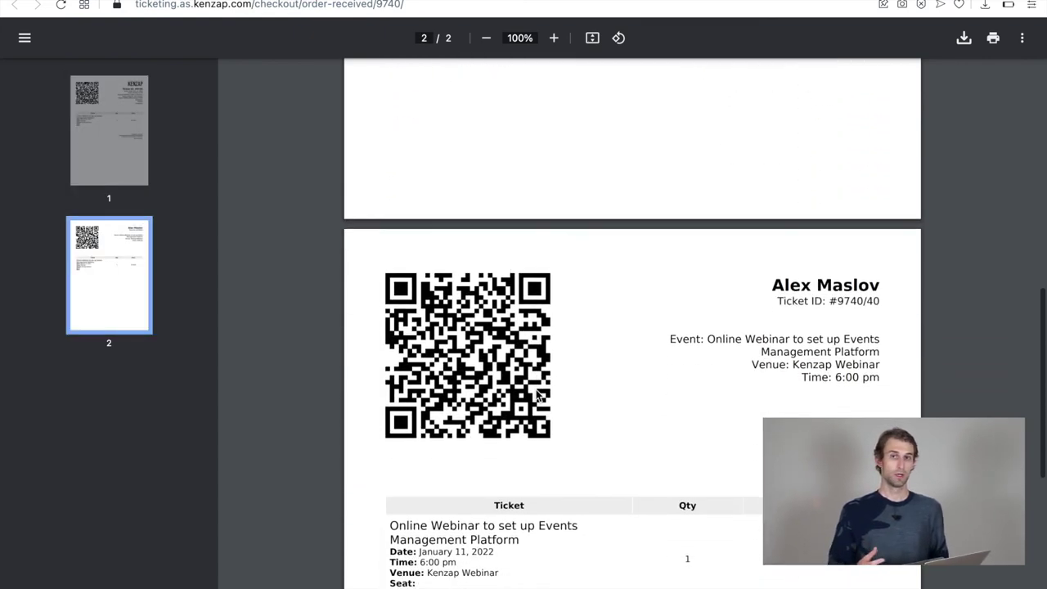
scroll(538, 395, "down", 3)
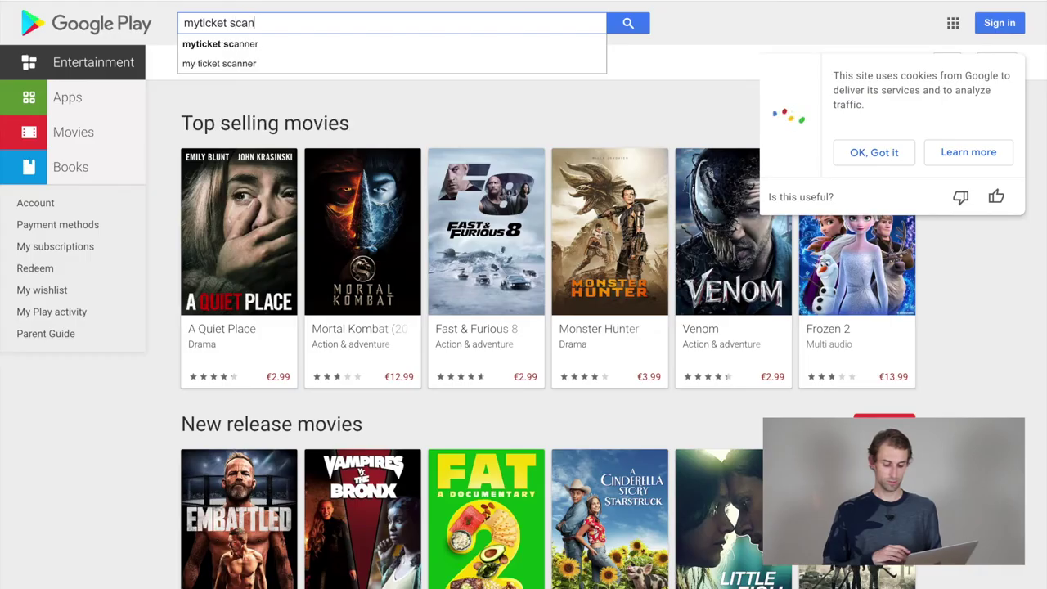
Step: Search Google Play for 'myticket scan', open the MyTicket Scanner app page and dismiss the cookie notice
key("Return")
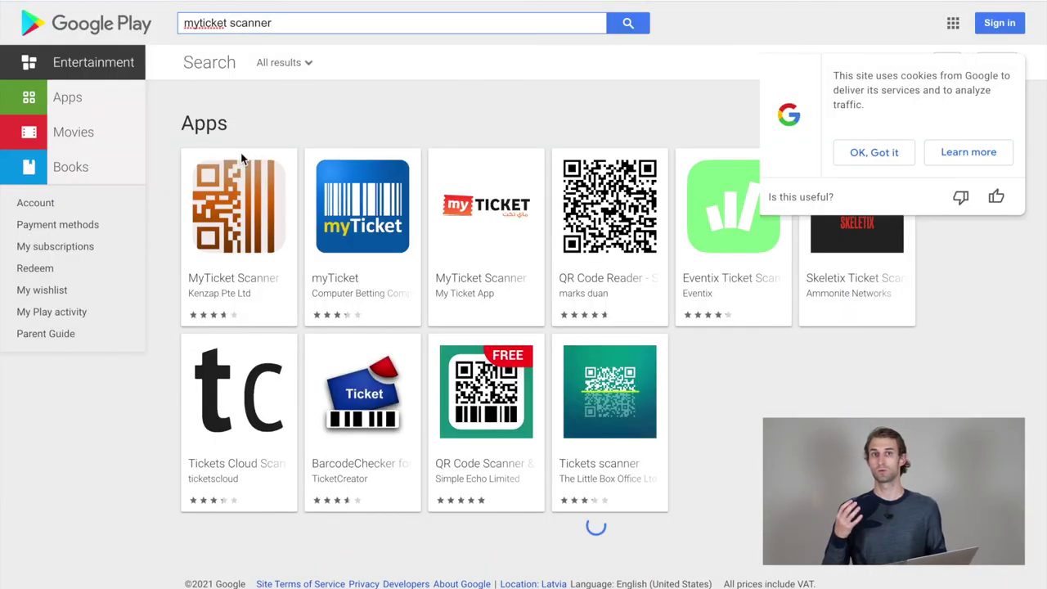
left_click(235, 238)
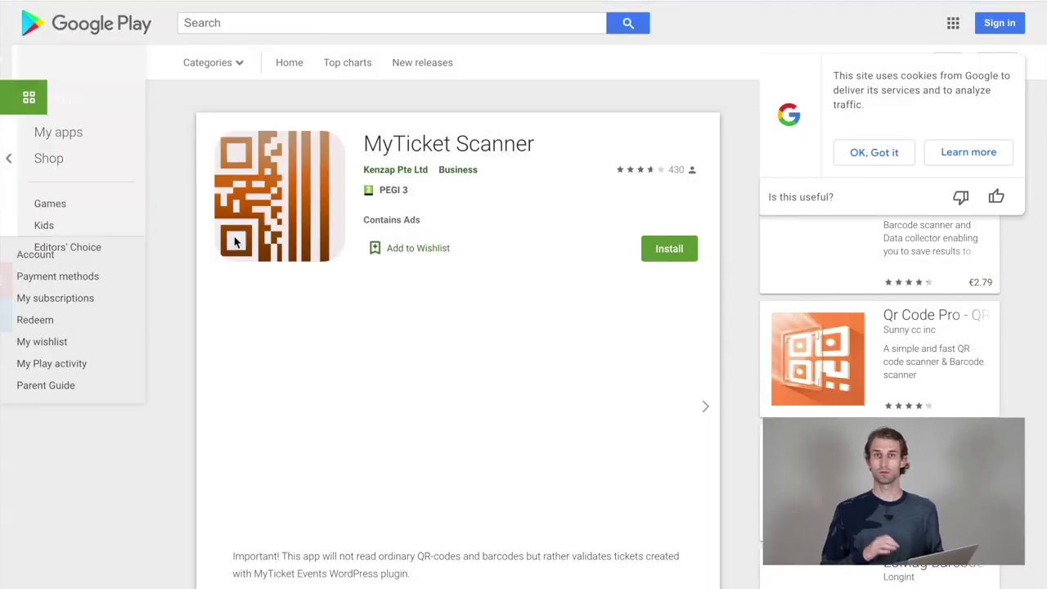
scroll(297, 342, "down", 1)
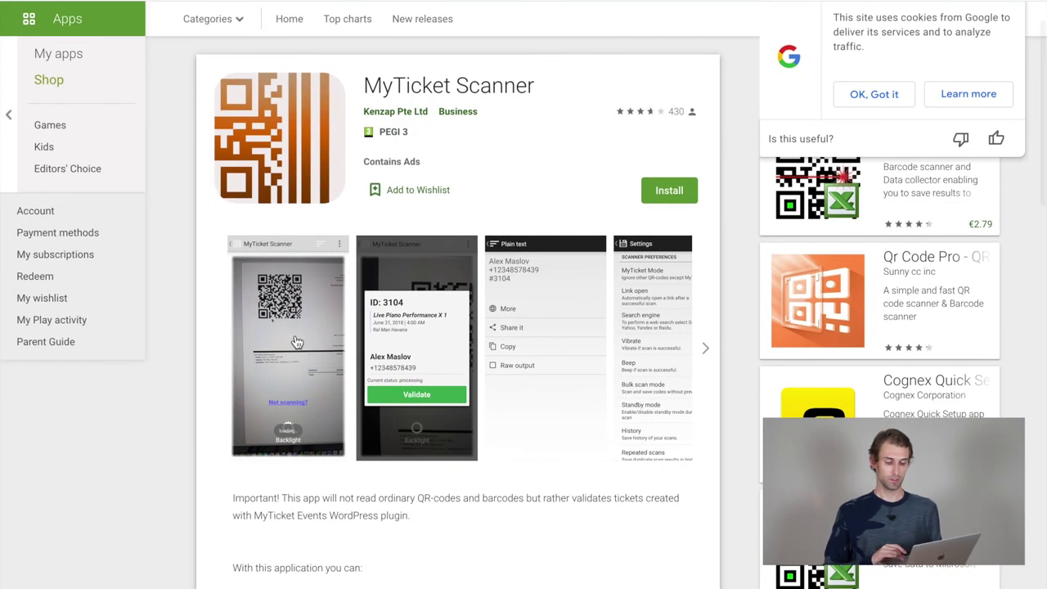
left_click(876, 94)
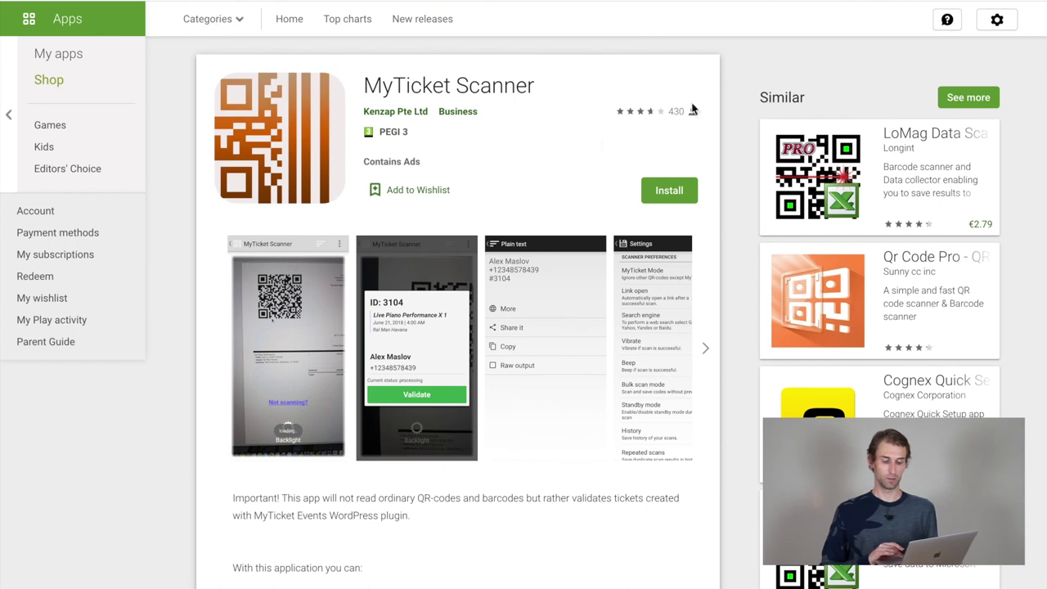
scroll(603, 145, "up", 1)
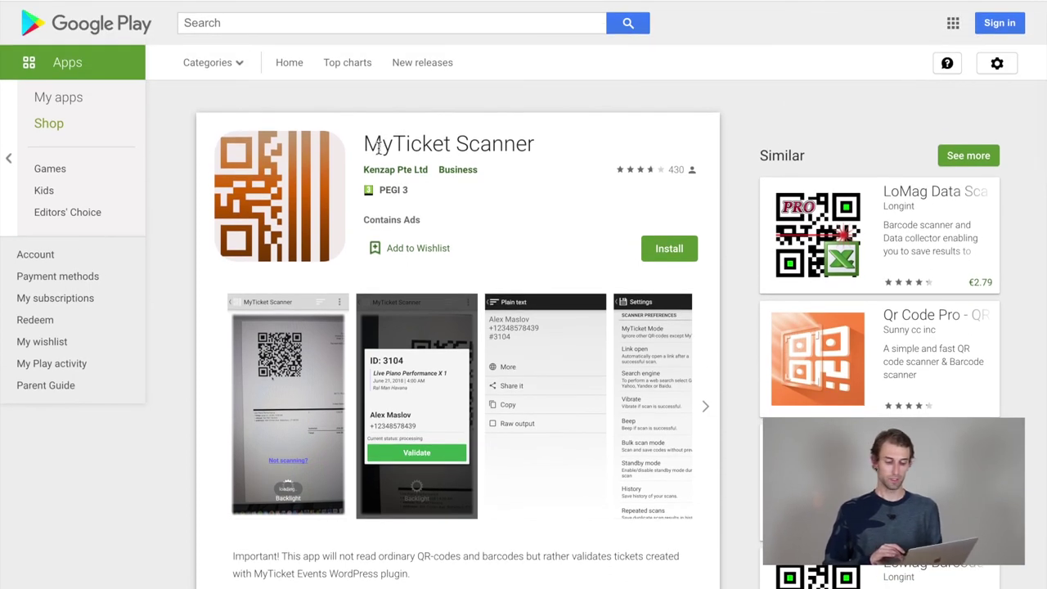
Step: Enlarge the first app screenshot, page through four more, then close the screenshot viewer
left_click(292, 388)
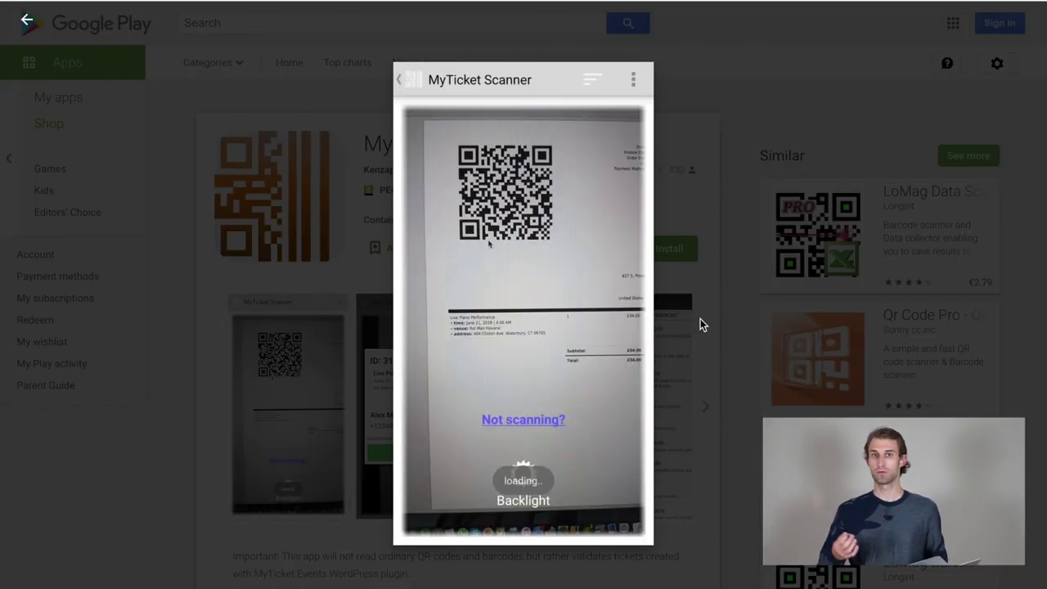
left_click(1011, 324)
left_click(1012, 324)
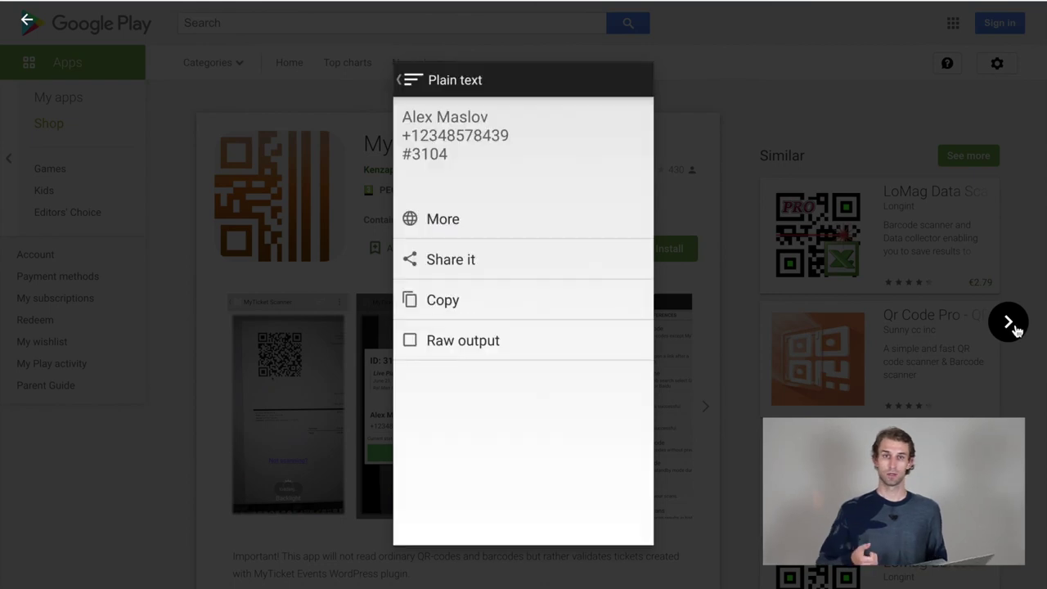
left_click(1011, 324)
left_click(1011, 324)
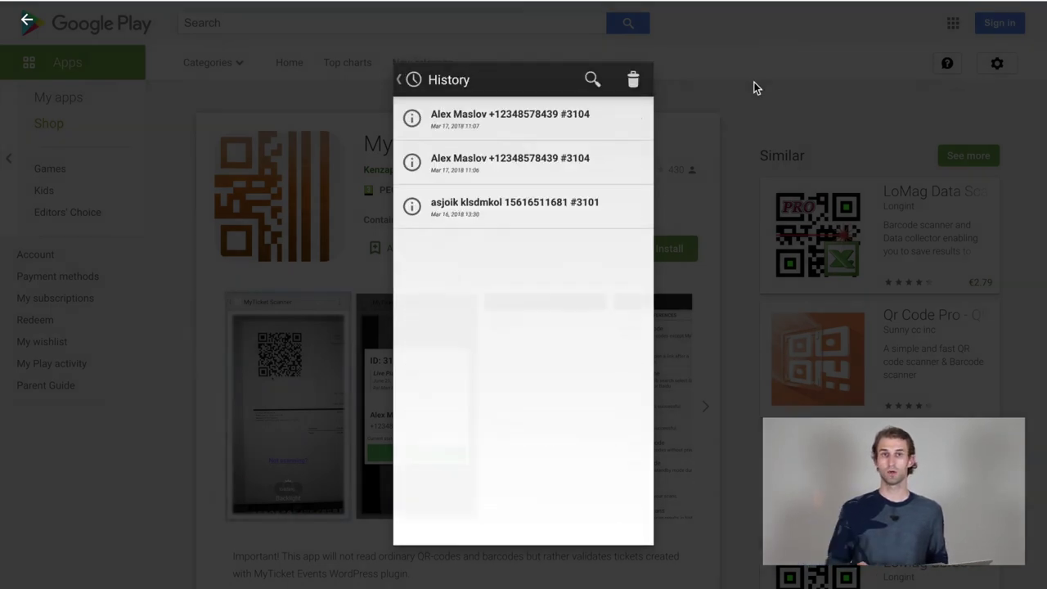
left_click(725, 240)
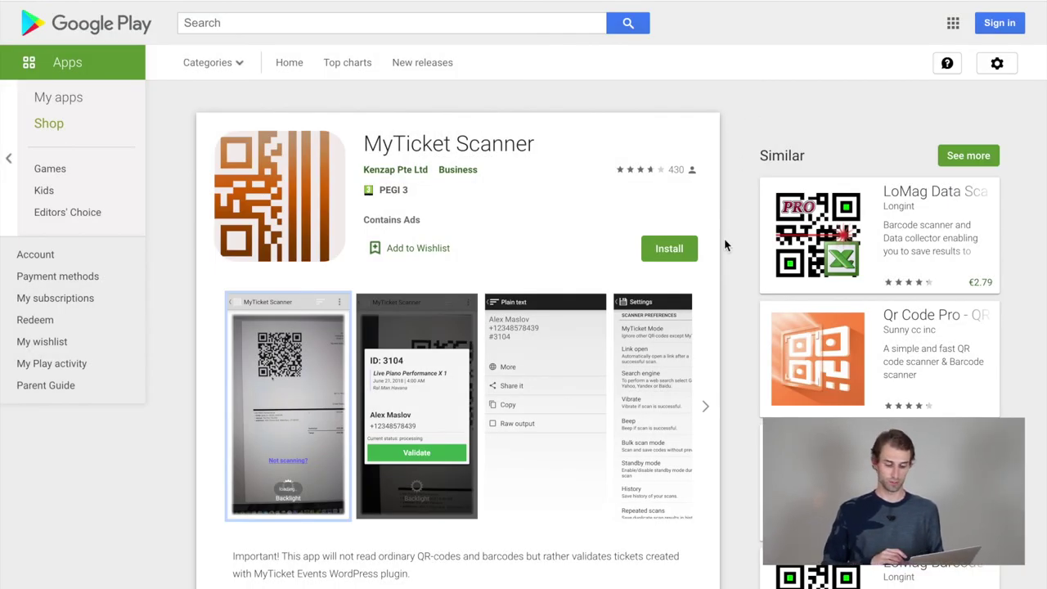